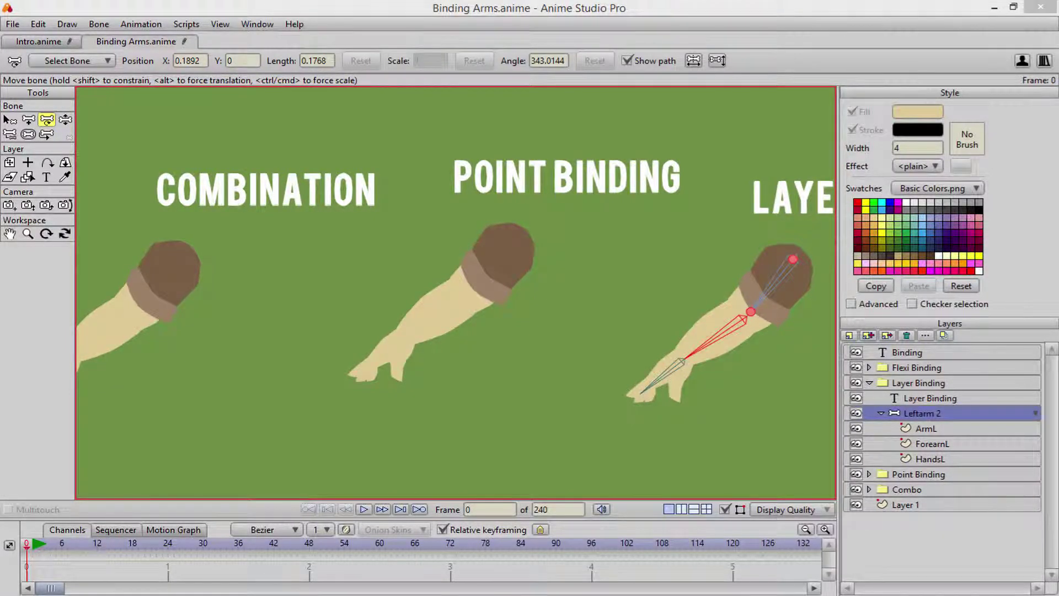
Collapse the Layer Binding group, expand the Point Binding group and select its Leftarm bone layer
left_click(869, 383)
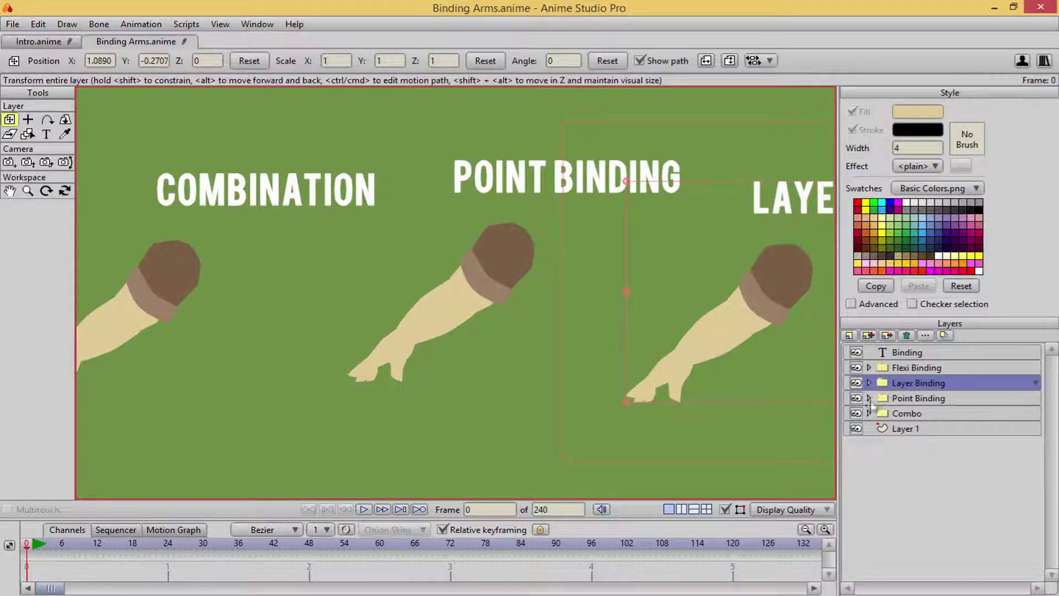
left_click(856, 398)
left_click(856, 398)
left_click(915, 398)
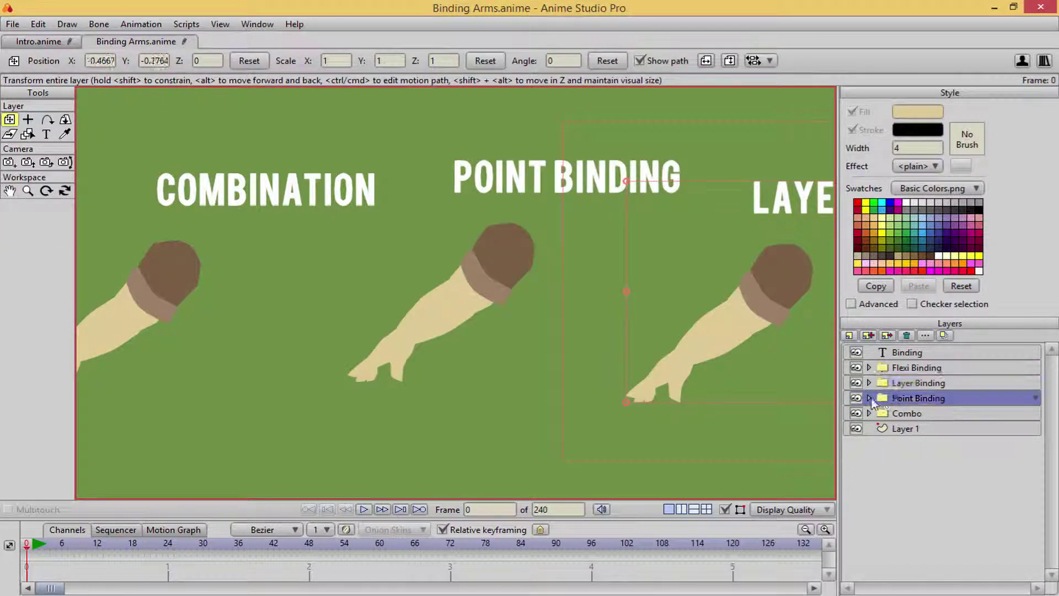
left_click(869, 398)
left_click(918, 428)
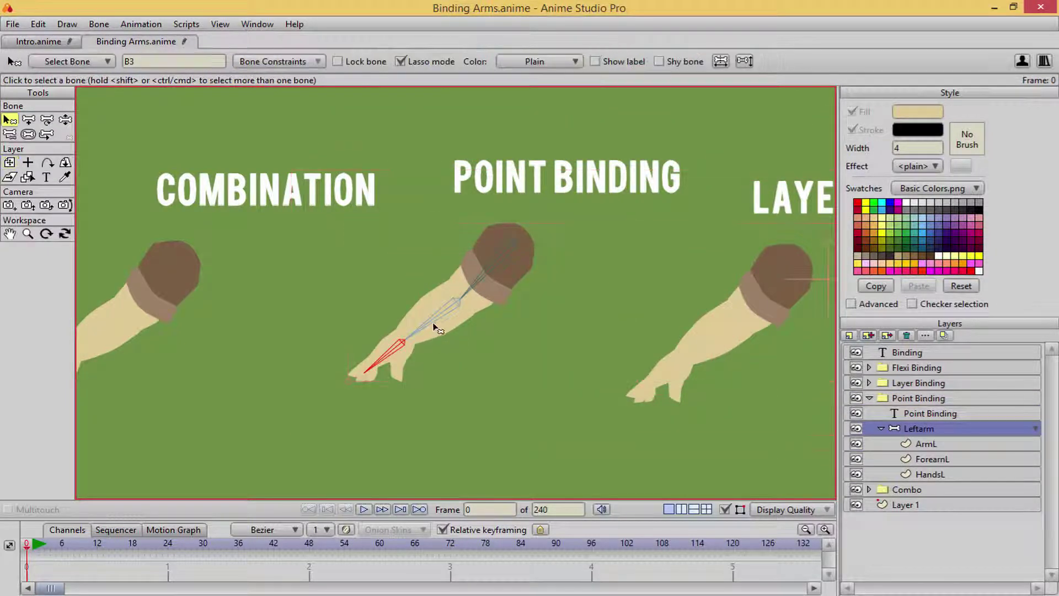
Replace the Leftarm bones with a new chain of three bones running from the shoulder through the elbow and wrist to the fingers
key("b")
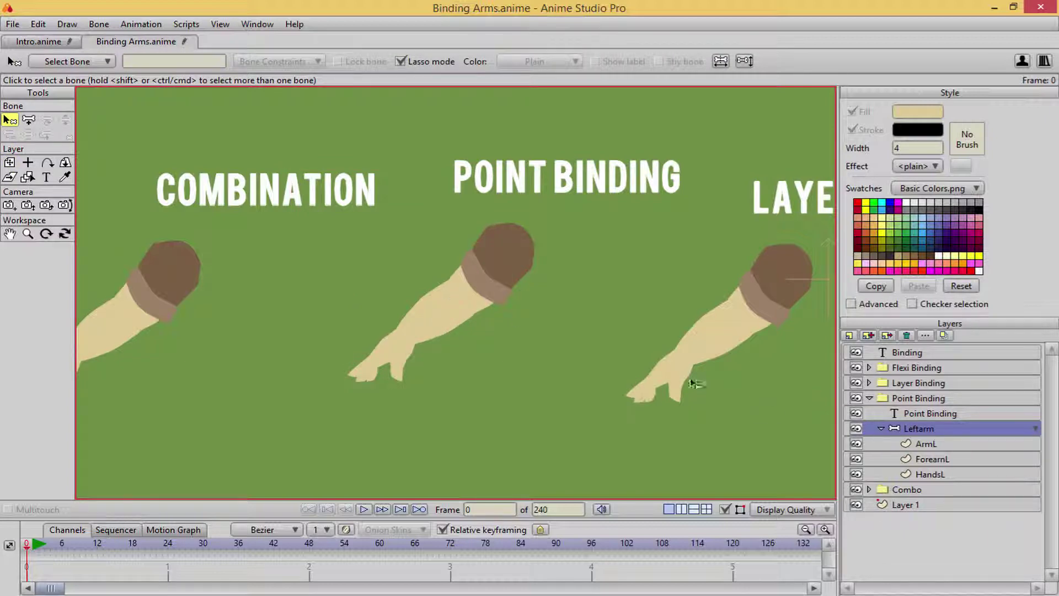
key("a")
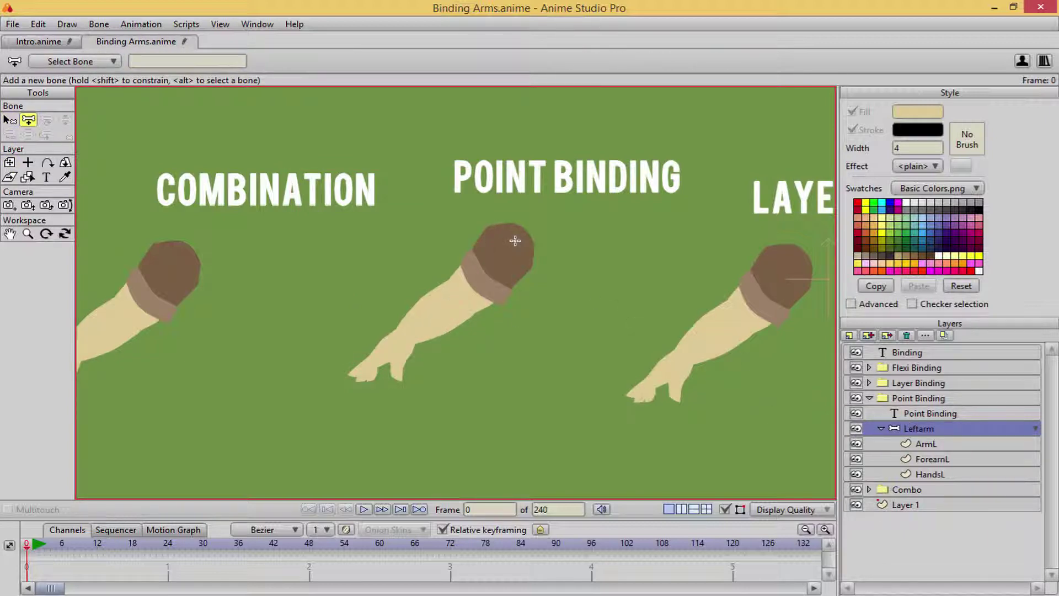
left_click_drag(516, 240, 360, 371)
scroll(365, 321, "up", 5)
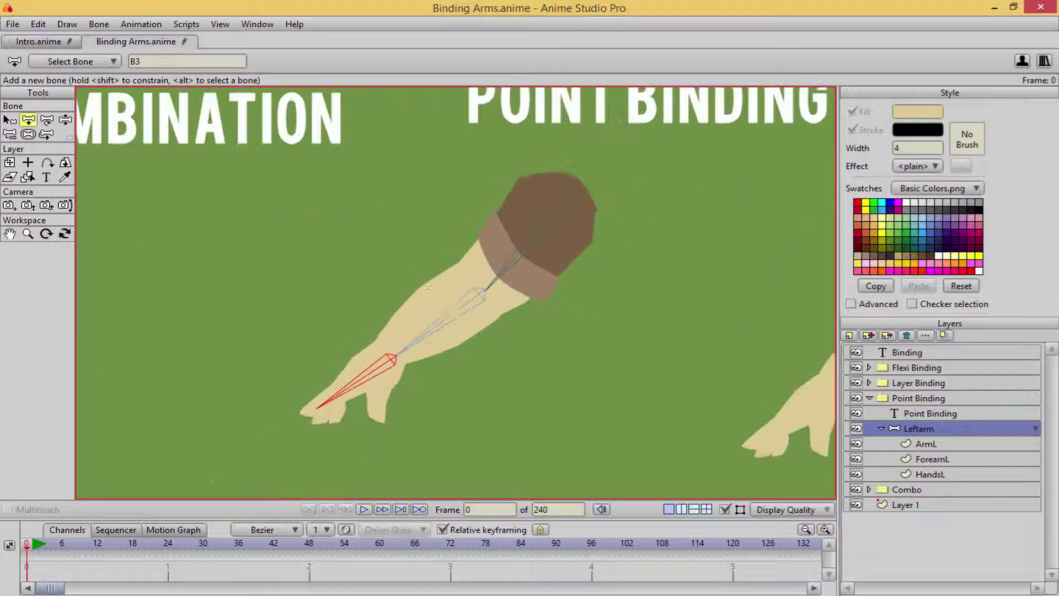
Select the upper-arm bone, switch to the ArmL layer and activate the Bind Points tool
key("b")
left_click(510, 264)
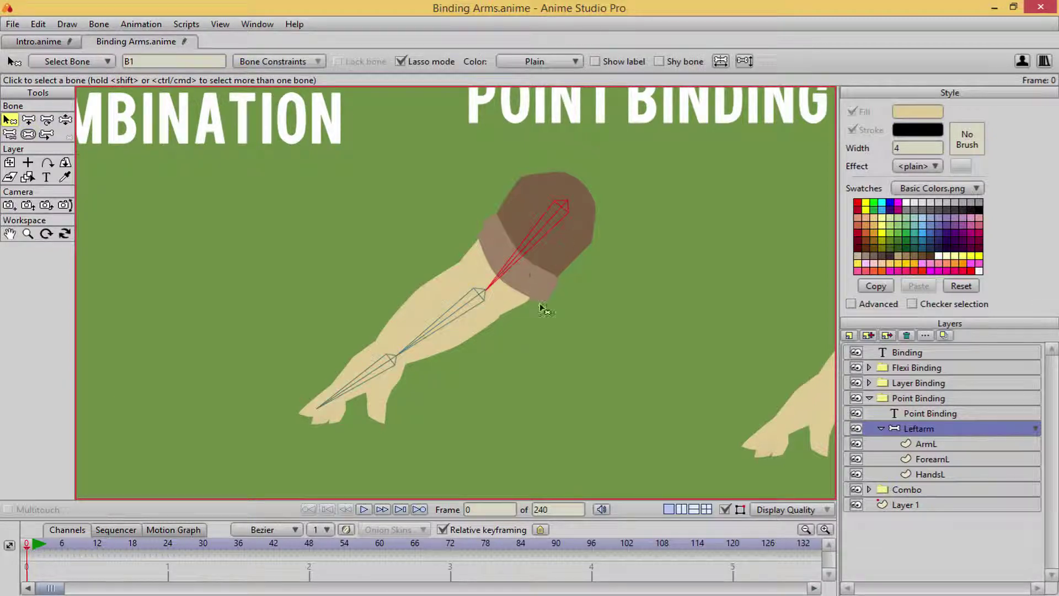
left_click(527, 274, "ctrl+alt")
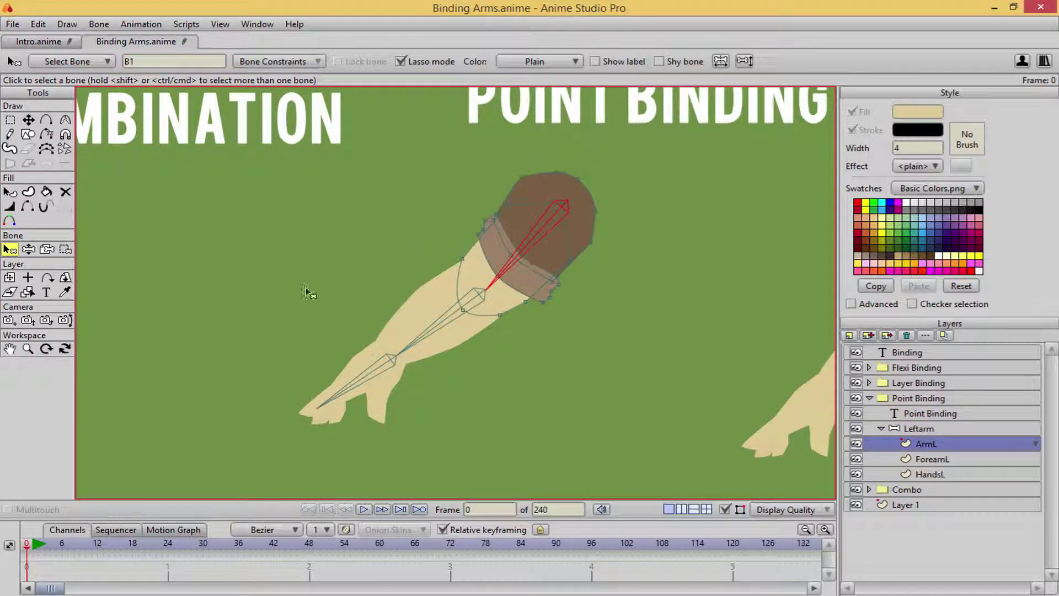
left_click(65, 251)
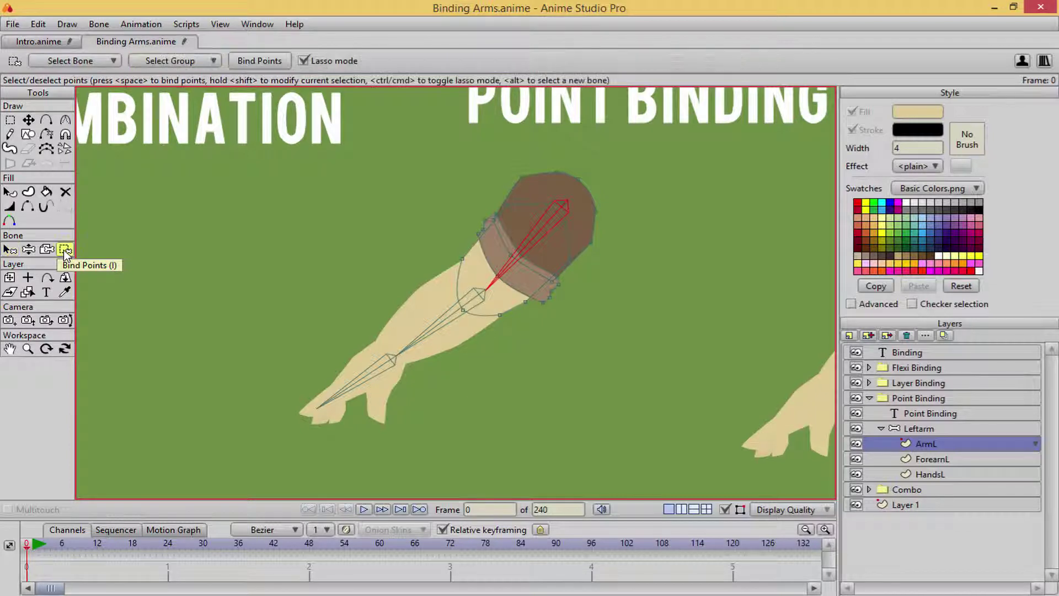
Try selecting all ArmL points with a rectangular selection instead of Lasso mode
left_click(303, 60)
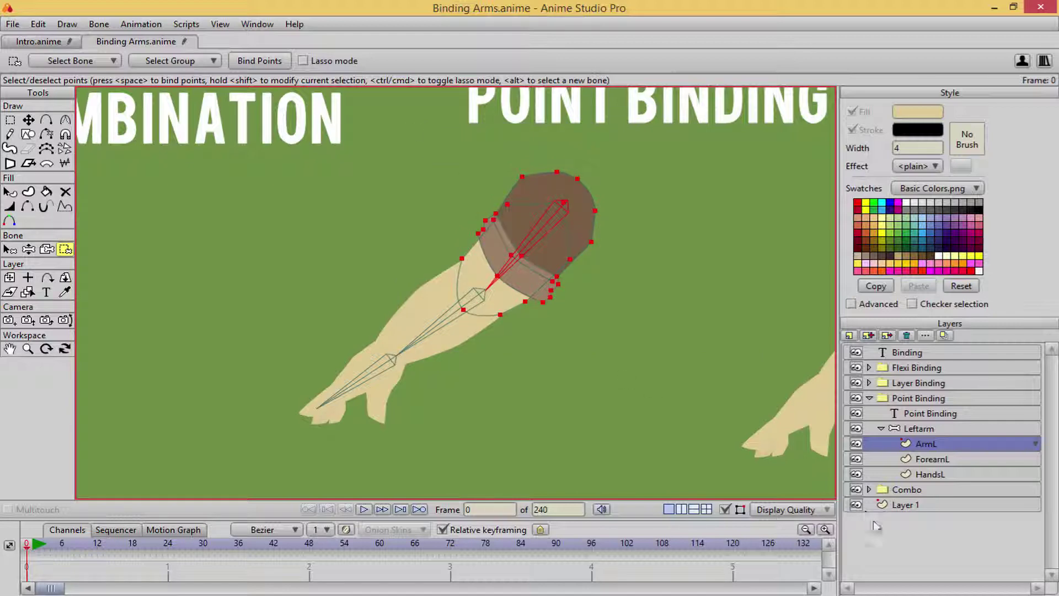
left_click(855, 505)
left_click_drag(387, 147, 699, 343)
left_click(855, 506)
left_click(304, 61)
Lasso all points of the ArmL layer and bind them to the upper-arm bone
mouse_move(541, 153)
left_mouse_down()
mouse_move(485, 283)
mouse_move(542, 346)
mouse_move(683, 203)
mouse_move(513, 165)
left_mouse_up()
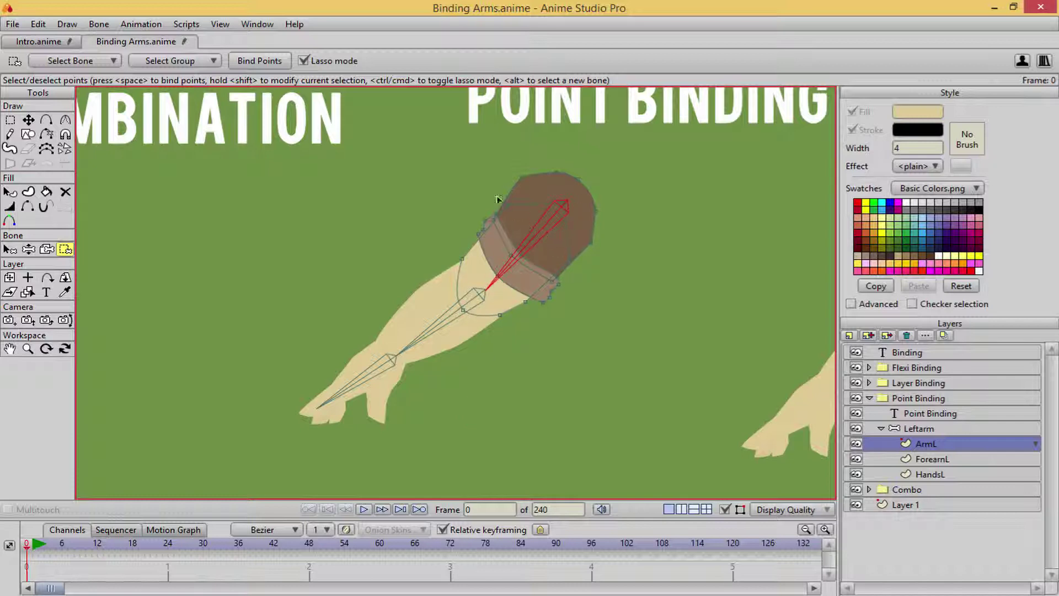
mouse_move(498, 199)
left_mouse_down()
mouse_move(416, 319)
mouse_move(681, 204)
mouse_move(480, 165)
mouse_move(488, 182)
left_mouse_up()
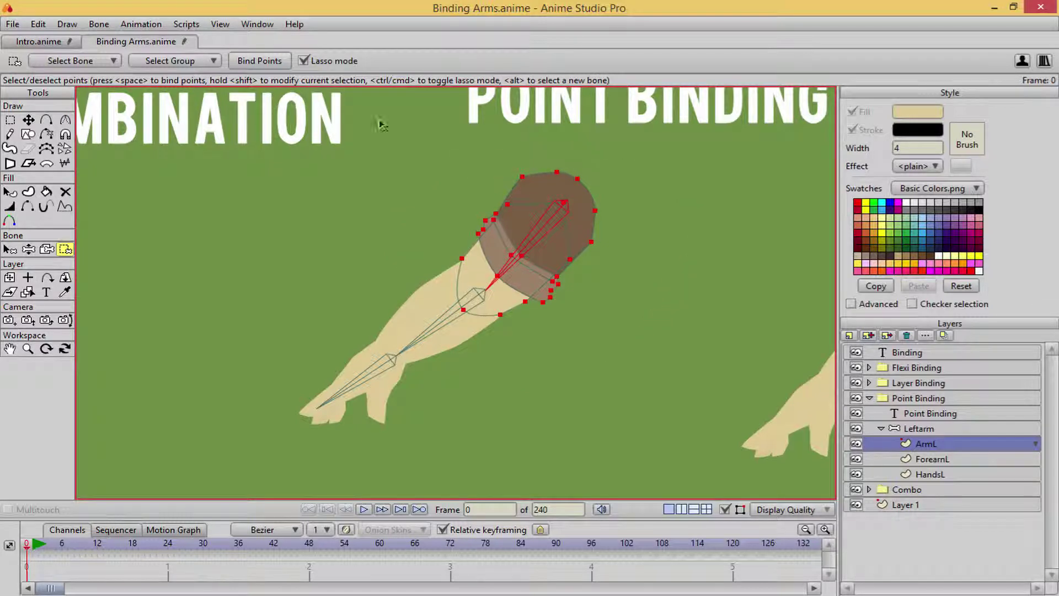
key("space")
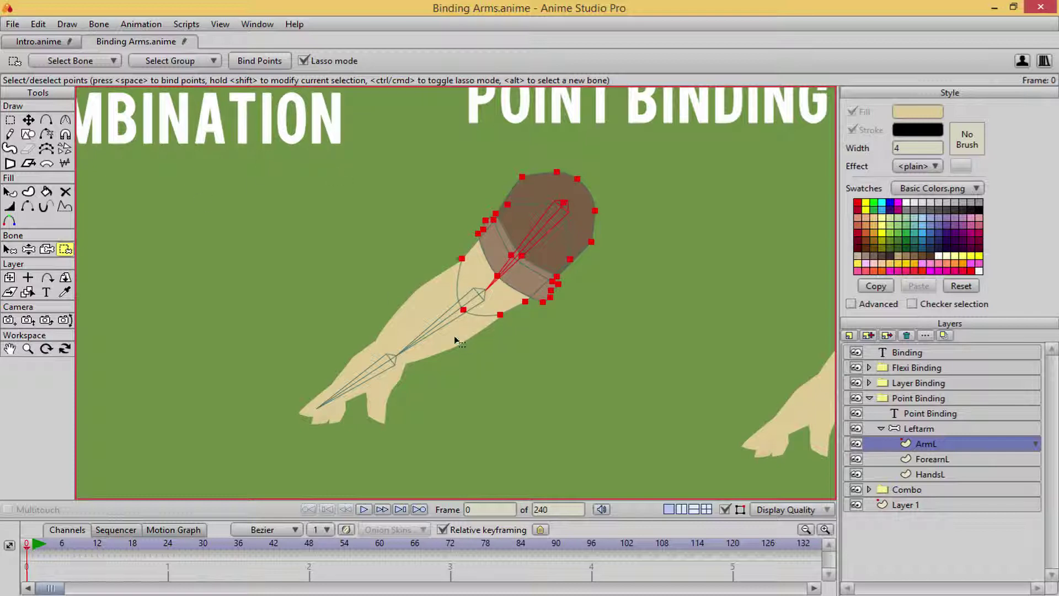
Select the forearm bone and bind all points of the ForearmL layer to it
key("b")
left_click(439, 325)
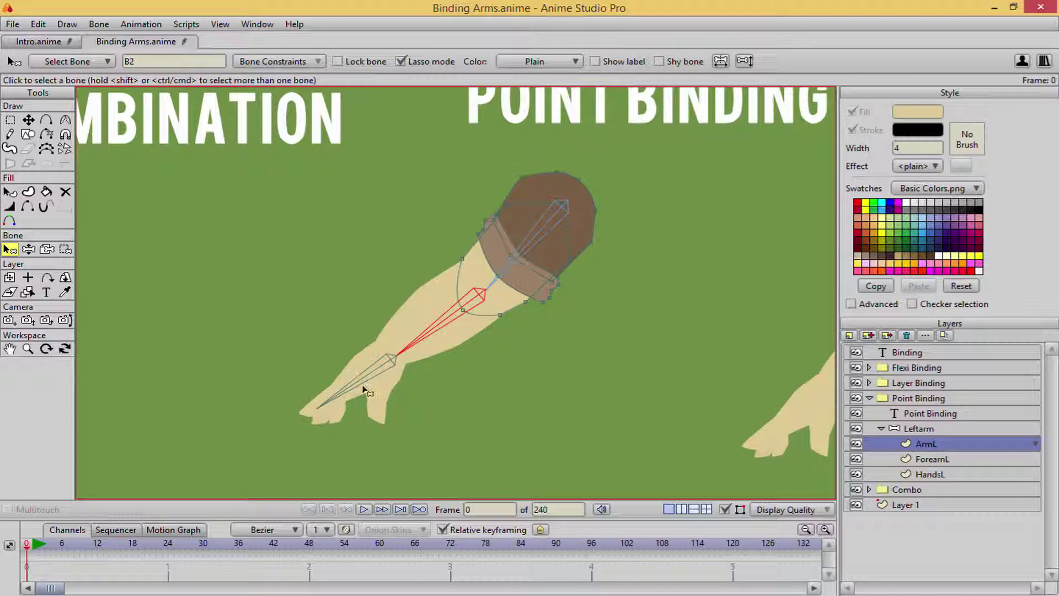
left_click(455, 343, "ctrl+alt")
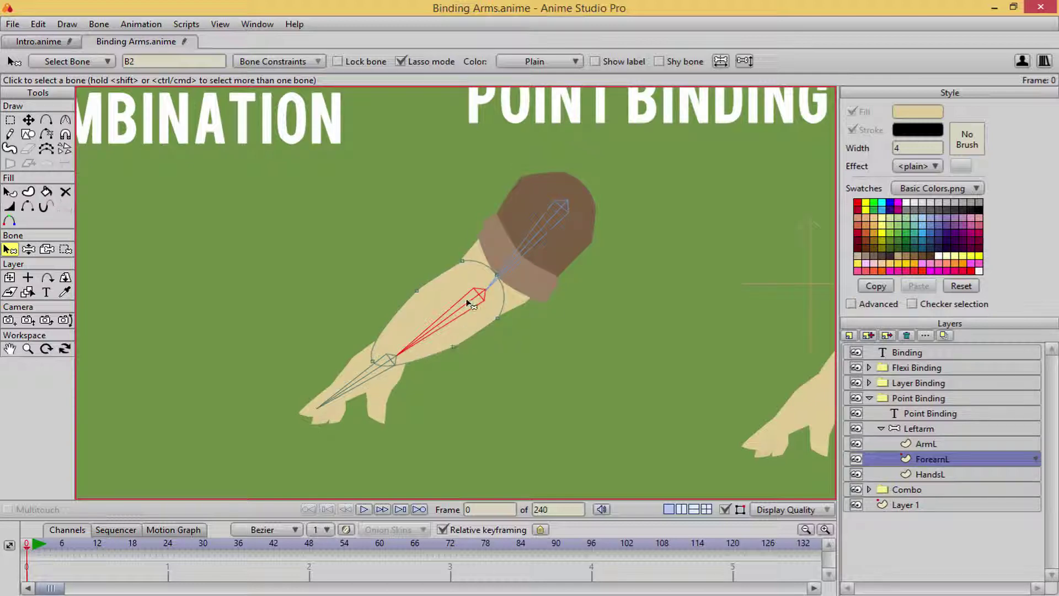
left_click(65, 249)
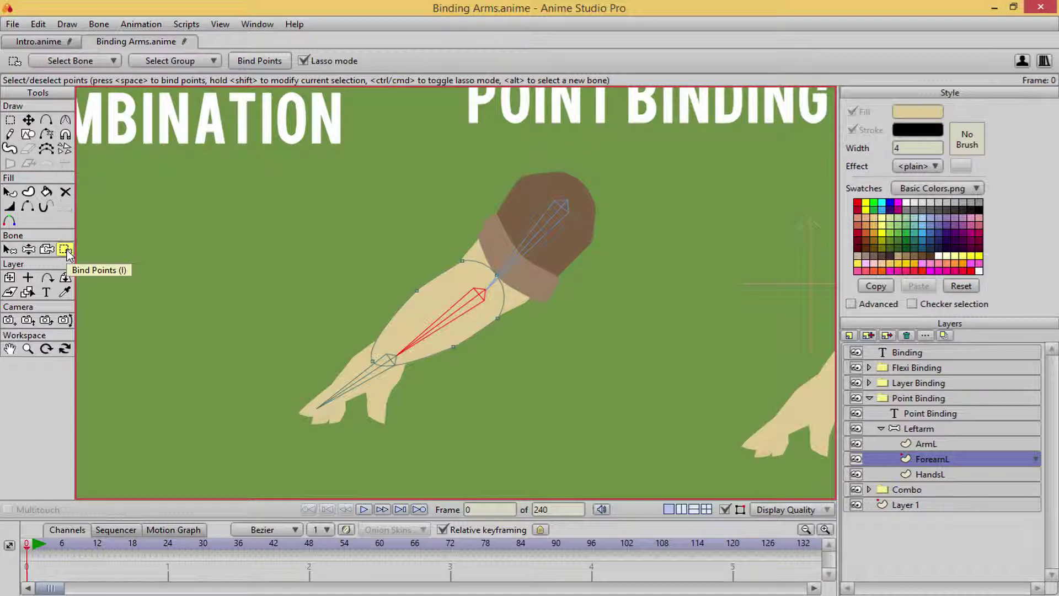
mouse_move(347, 268)
left_mouse_down()
mouse_move(355, 419)
mouse_move(383, 224)
mouse_move(337, 228)
left_mouse_up()
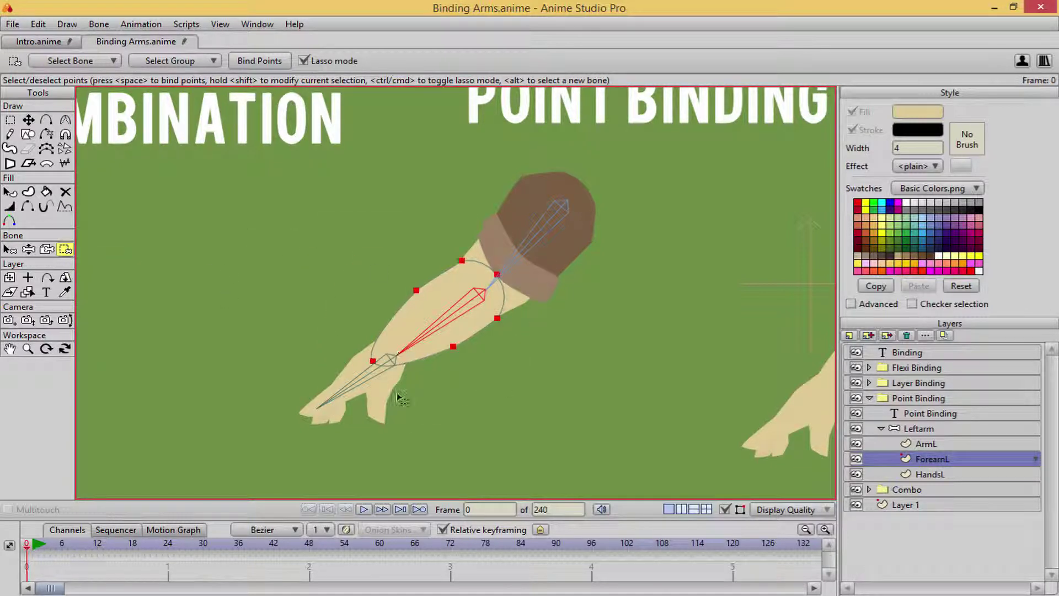
Pick the hand bone and lasso all points of the HandsL layer with the Bind Points tool
key("b")
left_click(372, 373)
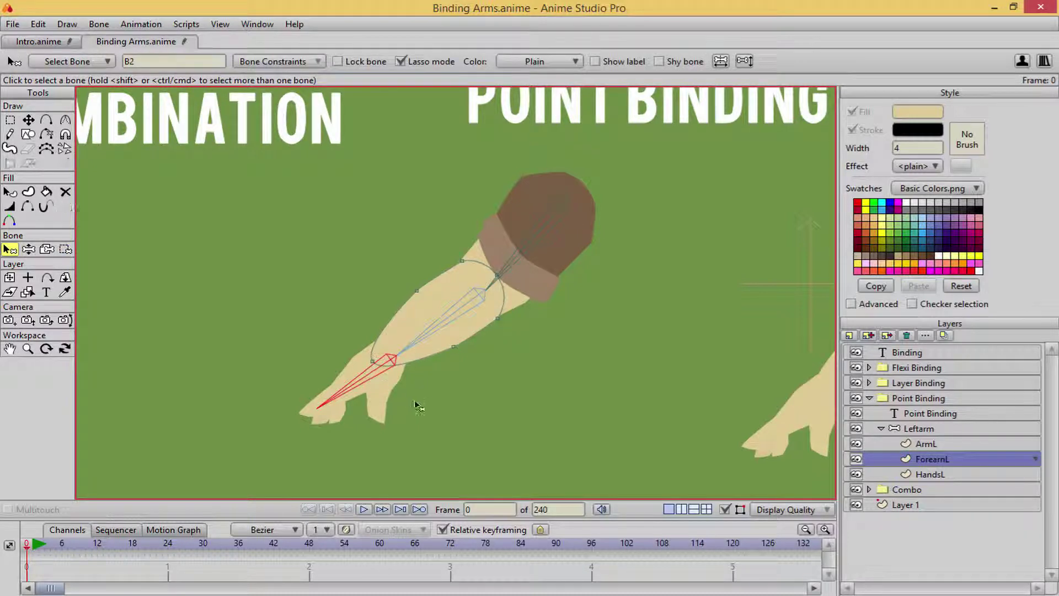
left_click(367, 400, "ctrl+alt")
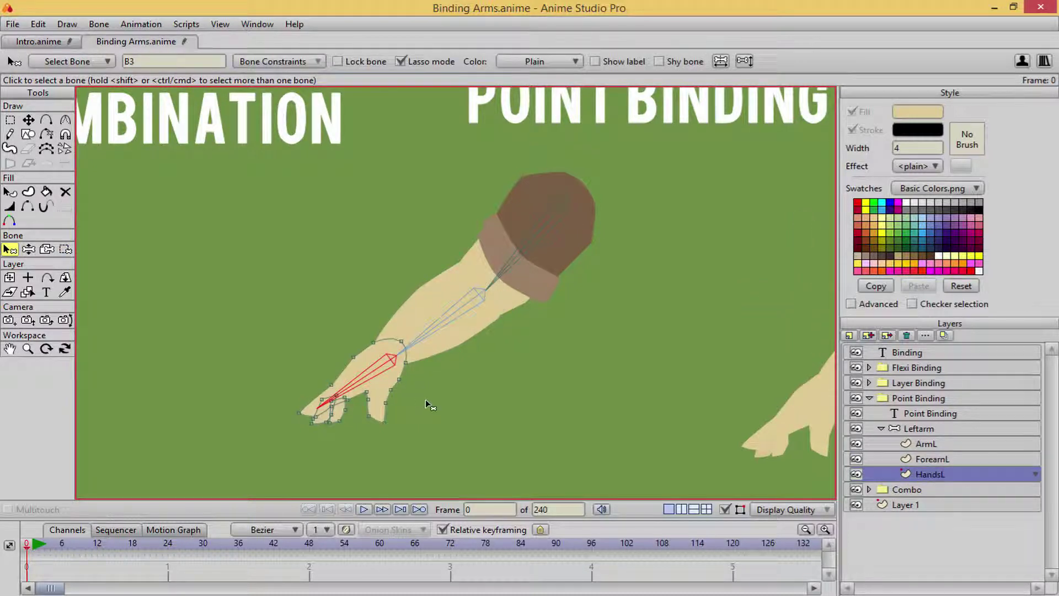
mouse_move(328, 429)
left_mouse_down()
mouse_move(447, 453)
mouse_move(476, 337)
mouse_move(267, 319)
mouse_move(266, 462)
mouse_move(398, 447)
left_mouse_up()
key("i")
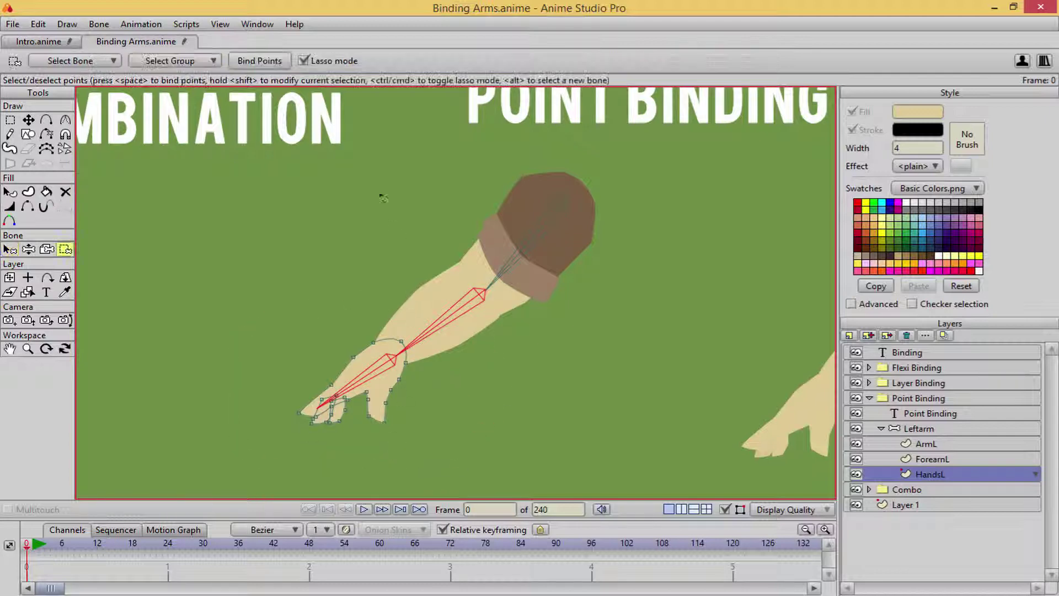
mouse_move(315, 297)
left_mouse_down()
mouse_move(320, 483)
mouse_move(469, 308)
left_mouse_up()
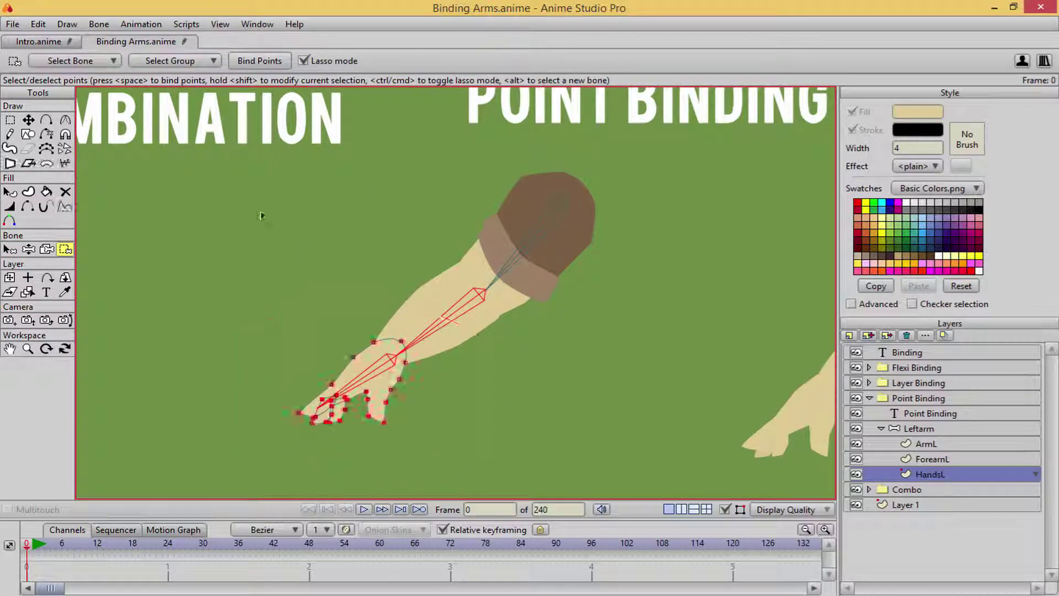
Reduce the bone strength of the Leftarm layer's upper-arm, forearm and hand bones to about 0
key("z")
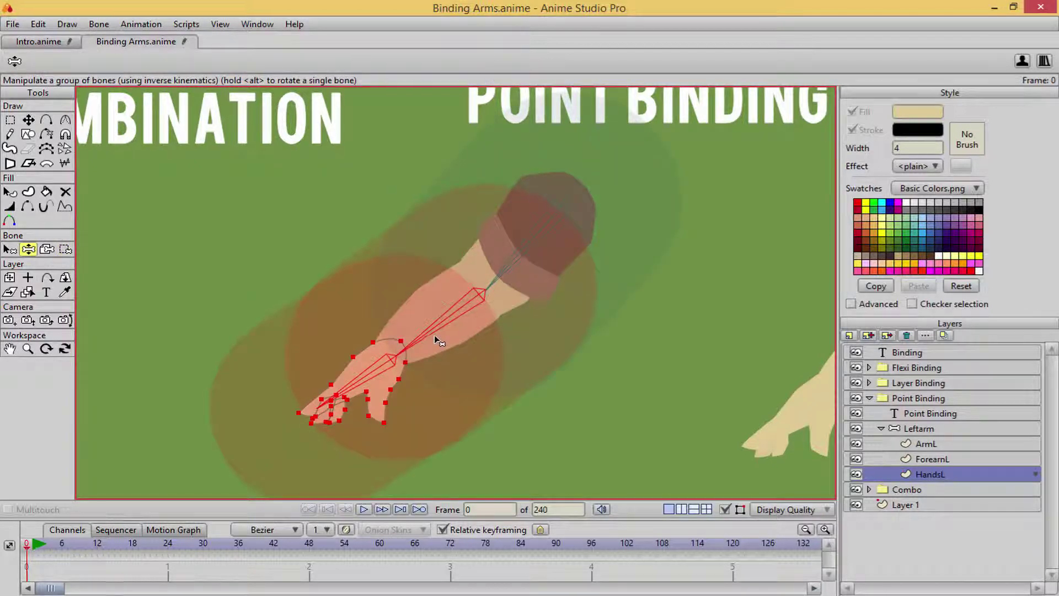
left_click(943, 428)
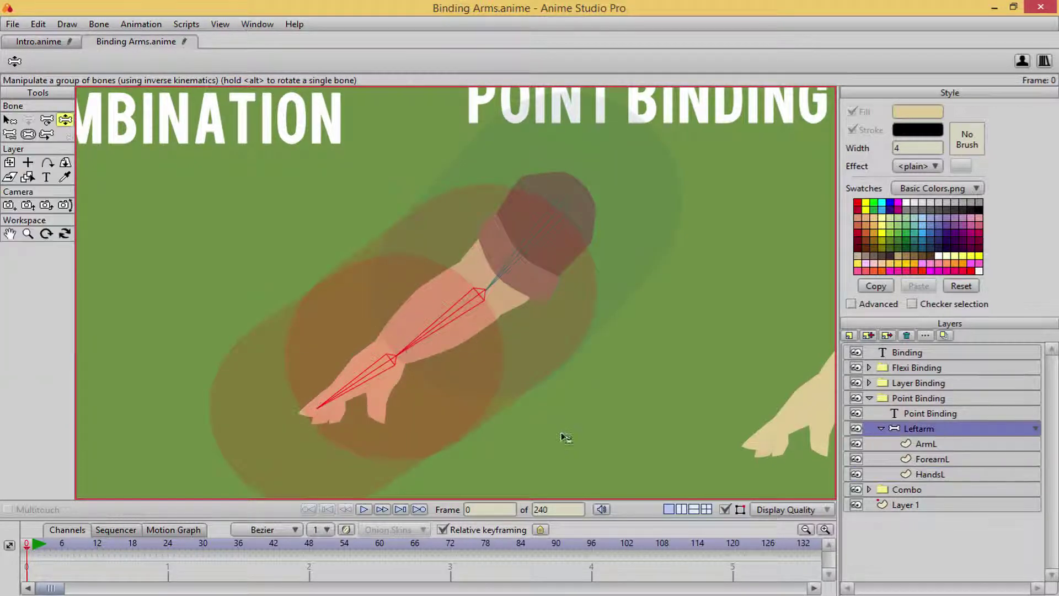
key("s")
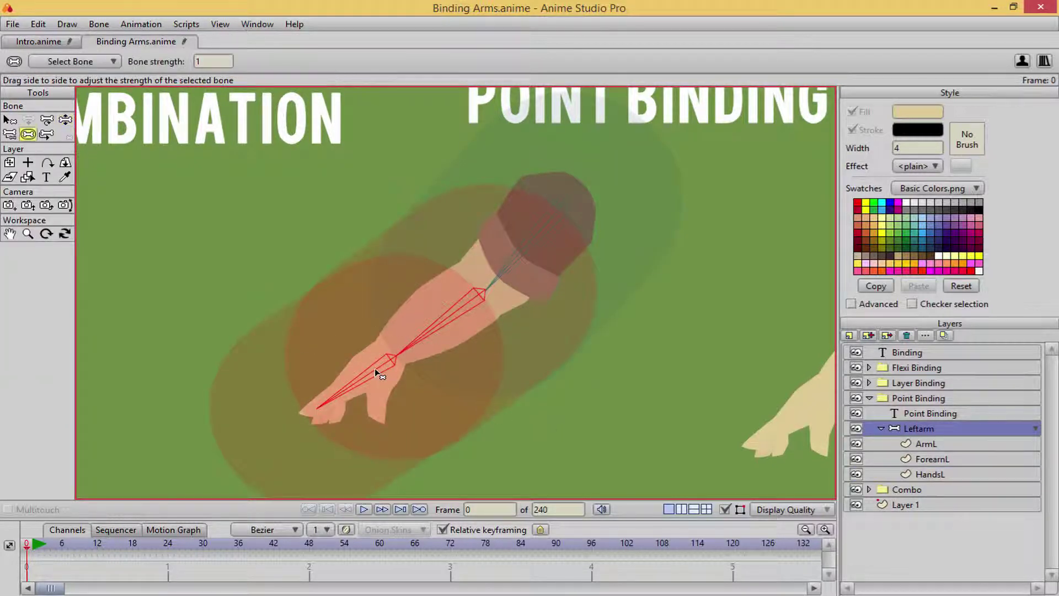
left_click(485, 302)
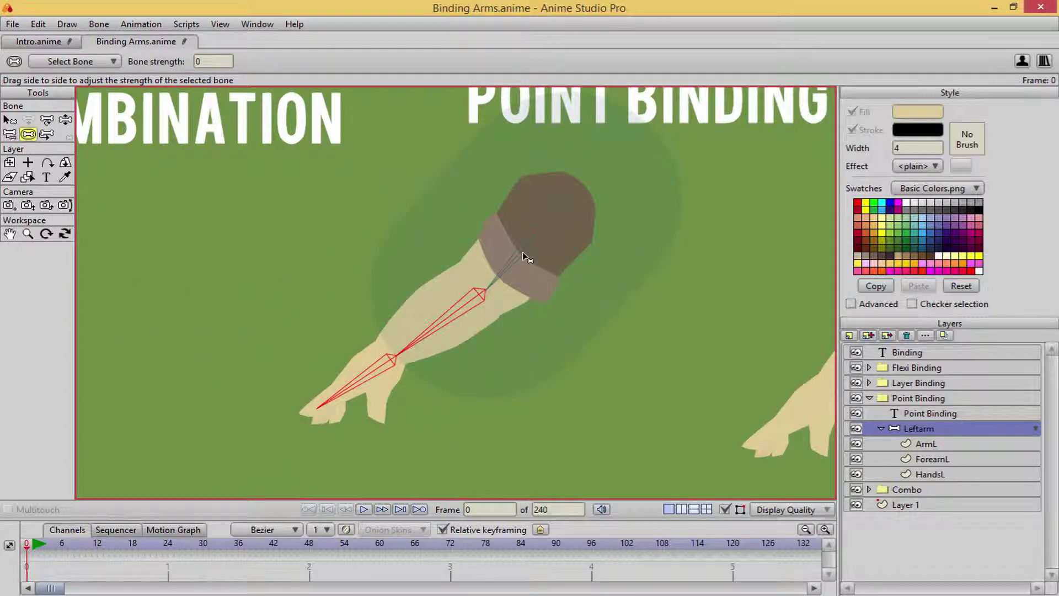
left_click_drag(521, 250, 524, 252)
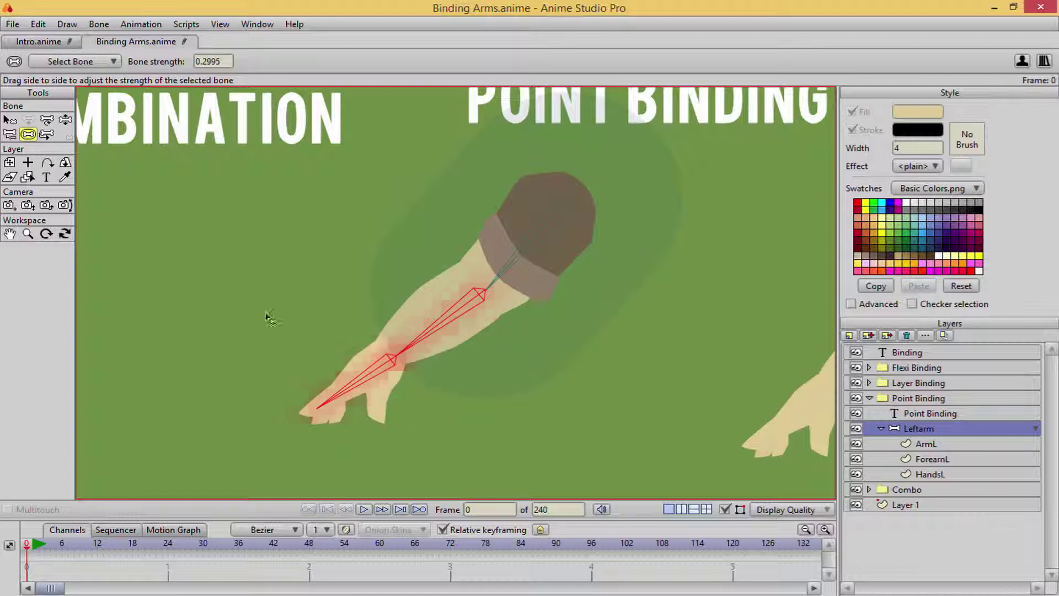
key("t")
key("b")
left_click(541, 234)
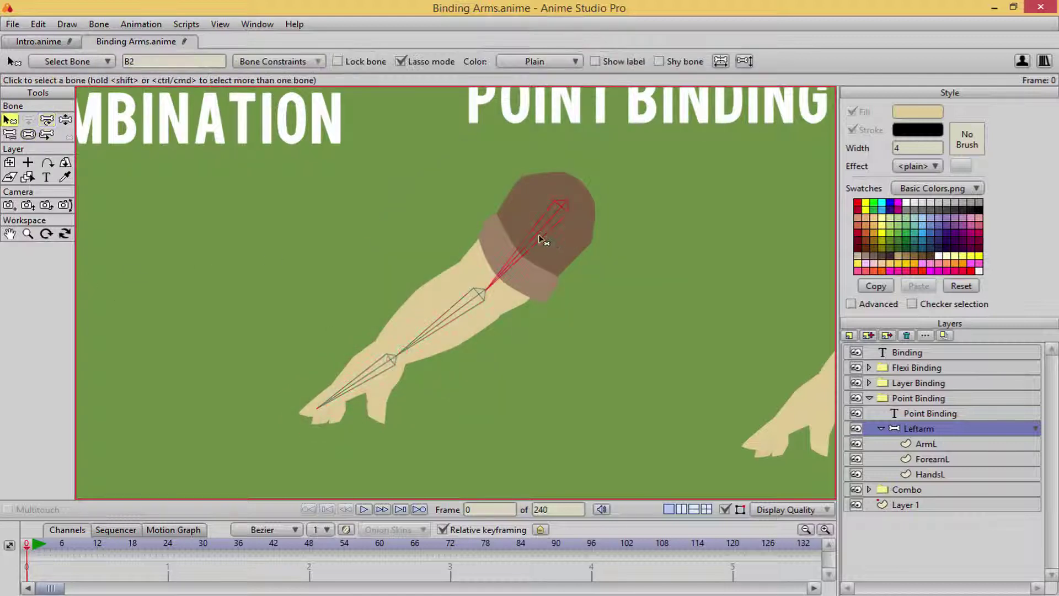
key("s")
left_click(427, 365)
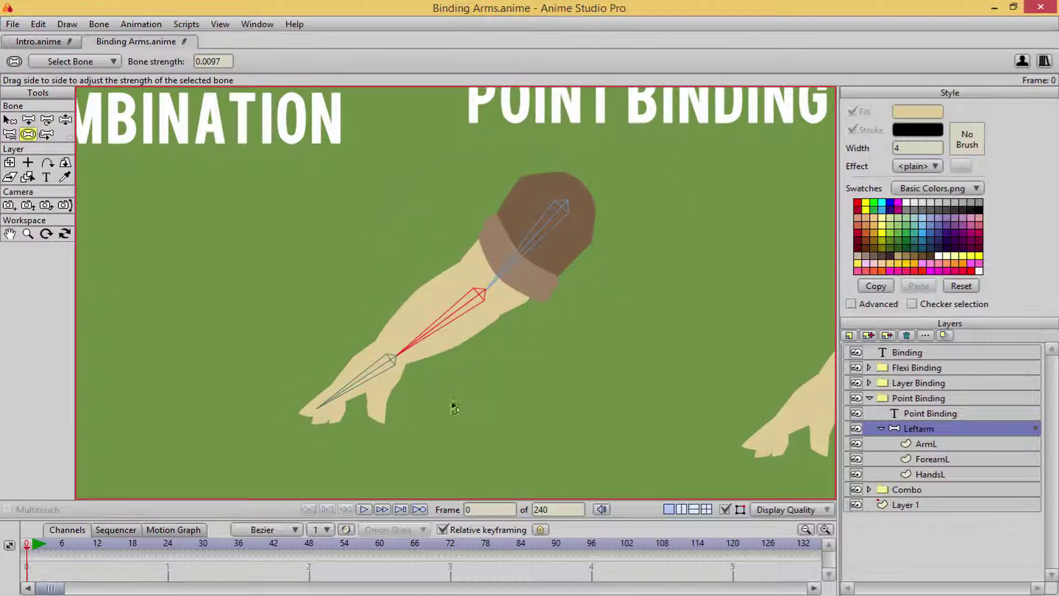
Test how the arm bends by manipulating its hand and forearm bones
key("z")
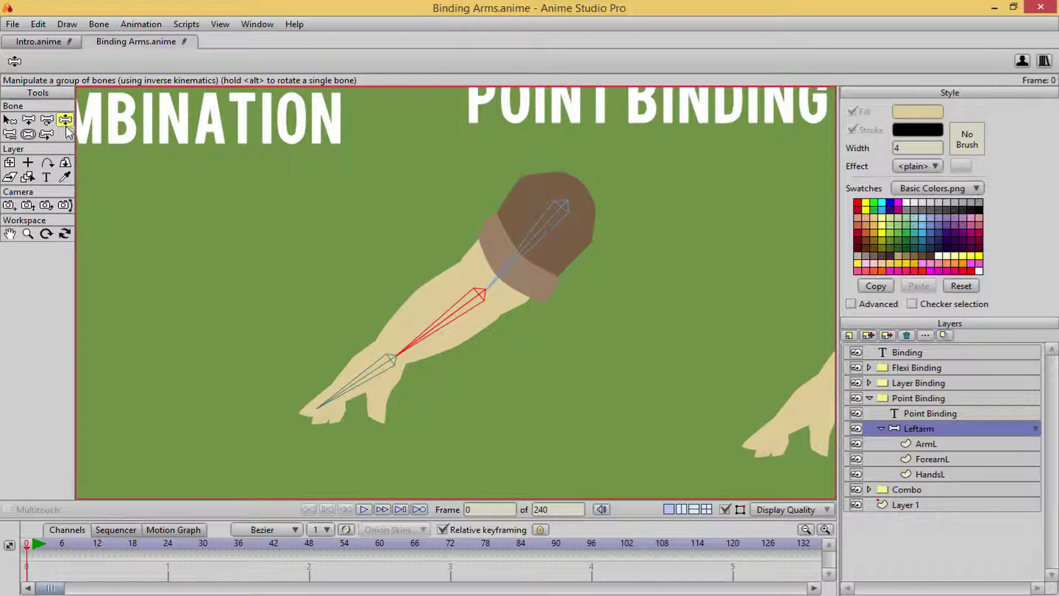
left_click_drag(371, 421, 449, 430)
left_click_drag(446, 330, 335, 385)
Bind the selected HandsL points to the hand bone alone
key("b")
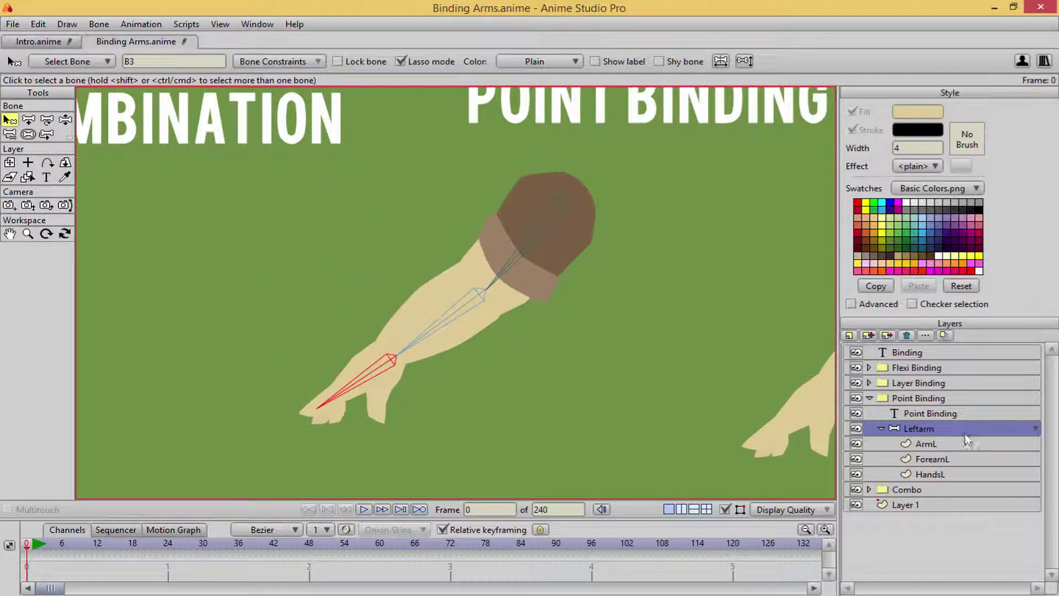
left_click(959, 473)
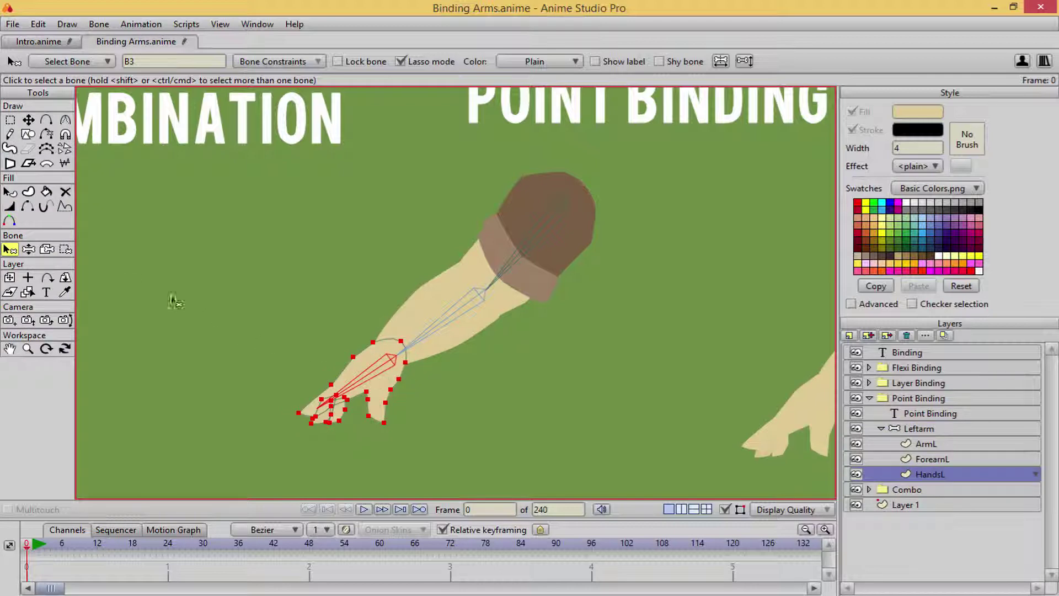
key("i")
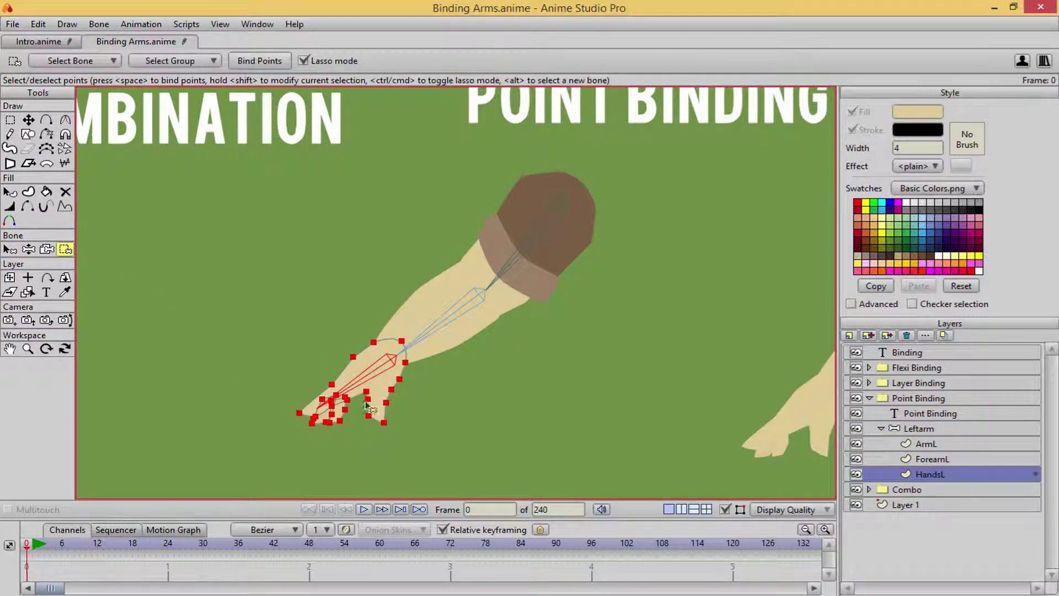
Inspect the HandsL points bound to the hand bone up close with the Bind Points tool
key("b")
left_click_drag(372, 375, 433, 320)
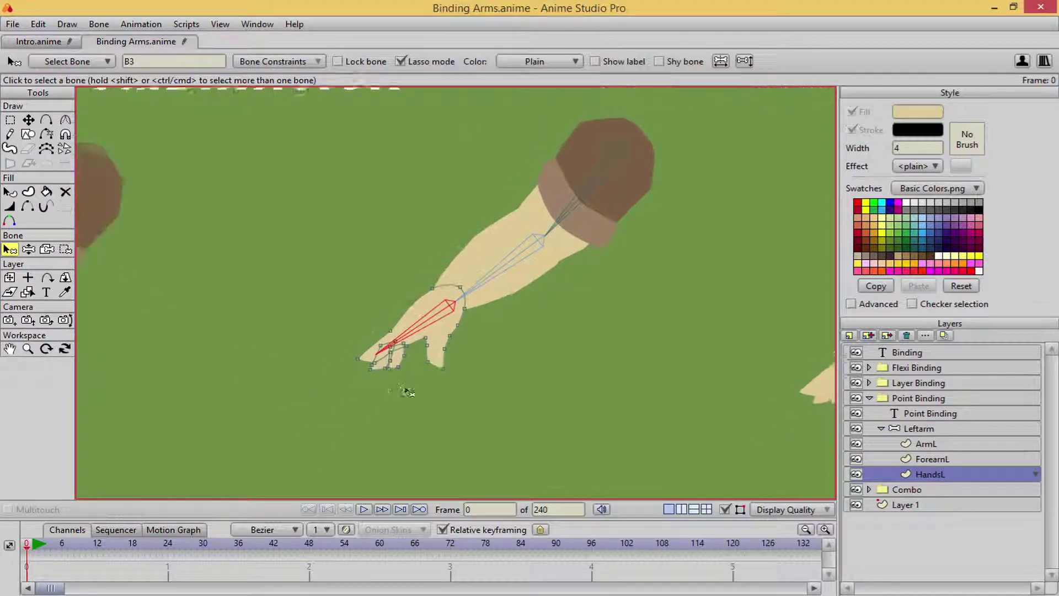
left_click(66, 249)
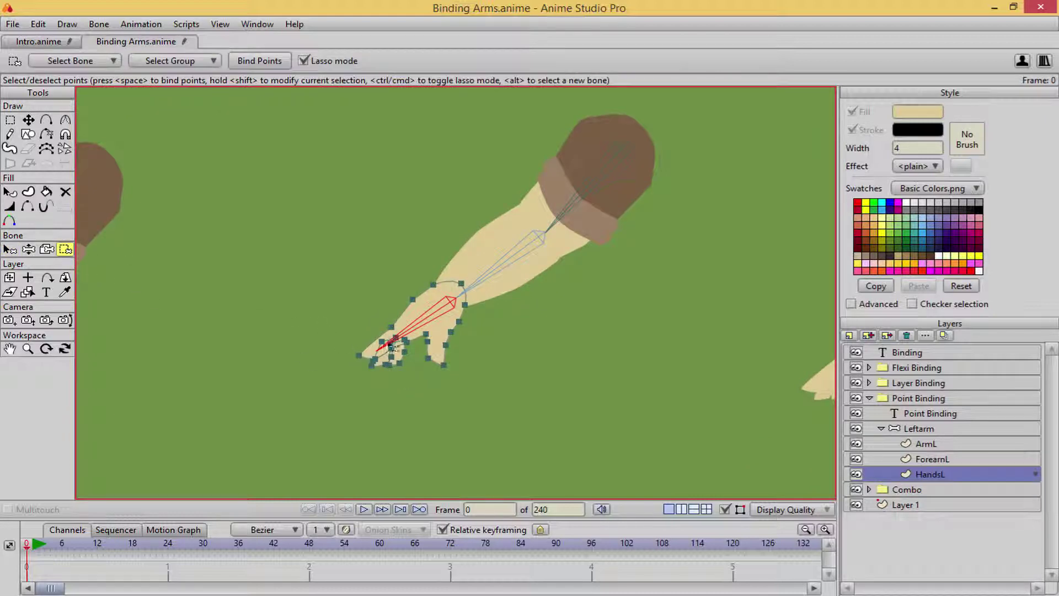
scroll(385, 350, "up", 3)
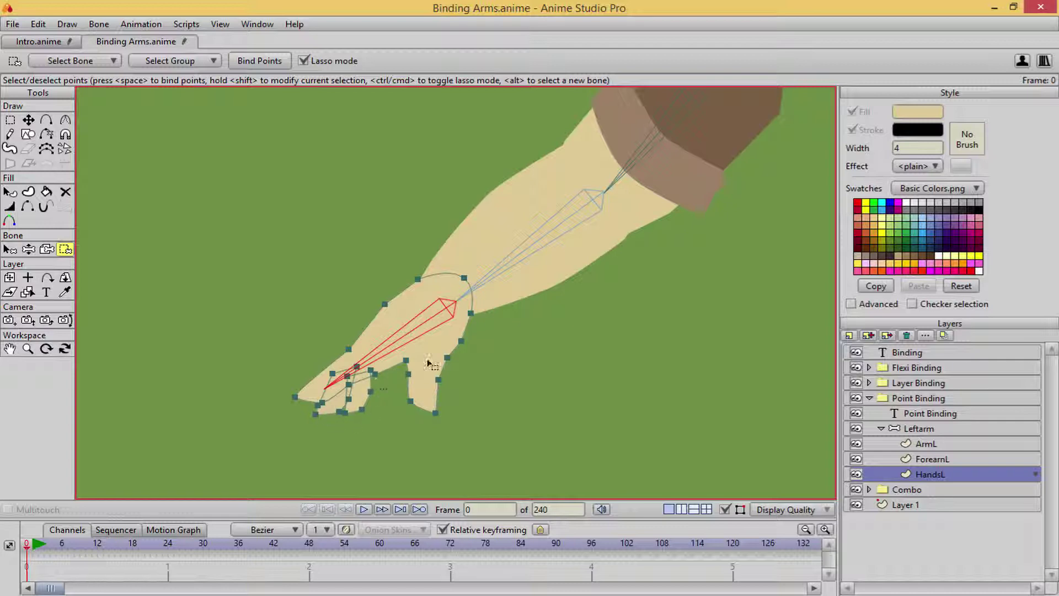
Check which bone the HandsL points are bound to by selecting the upper-arm, forearm and hand bones in turn
key("b")
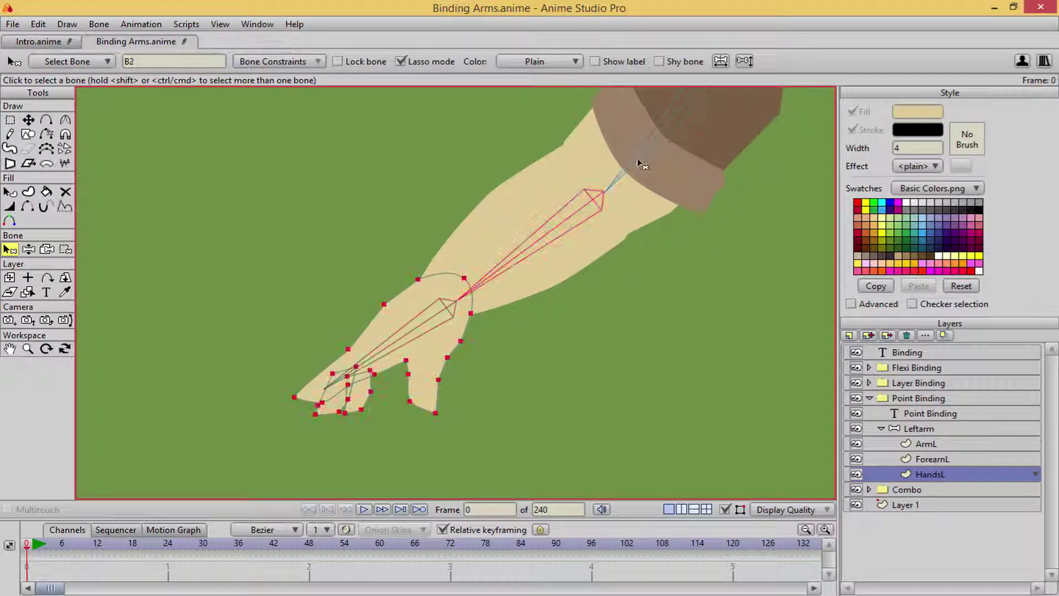
left_click(599, 190)
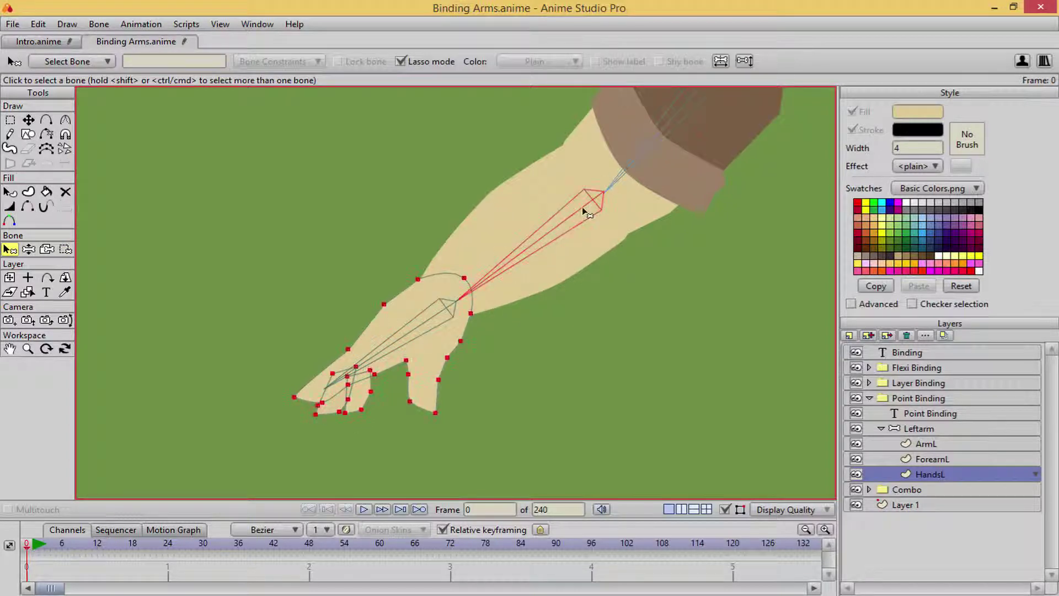
left_click(644, 152)
left_click(551, 226)
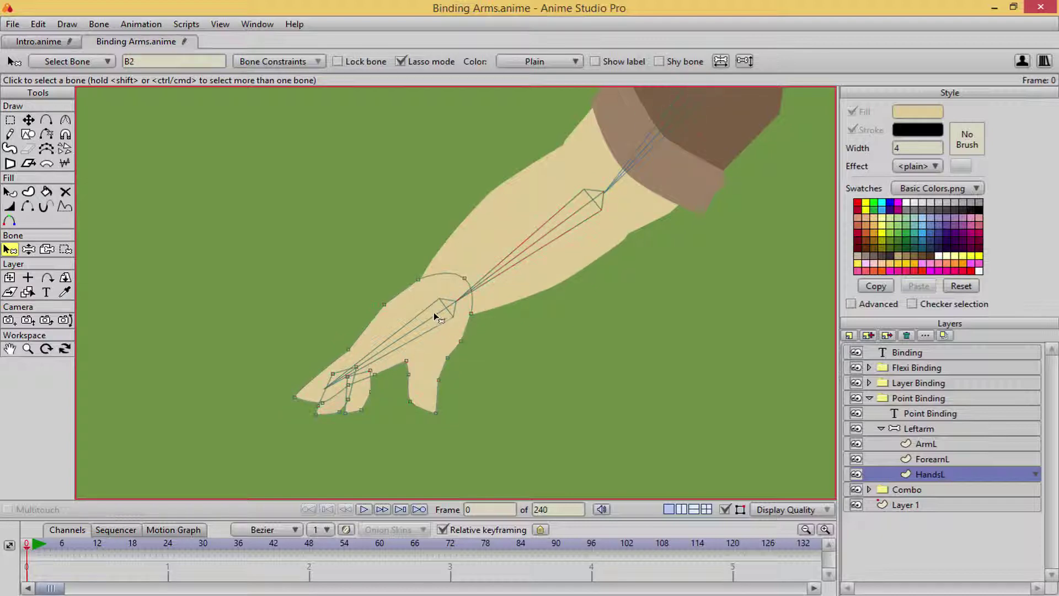
left_click(380, 347)
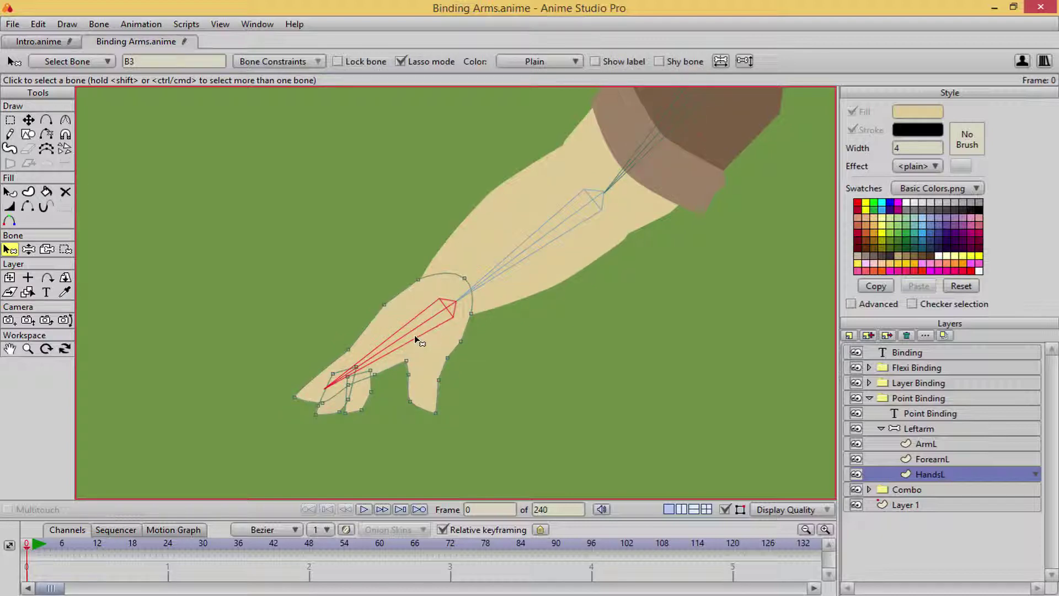
left_click(552, 238)
left_click(639, 160)
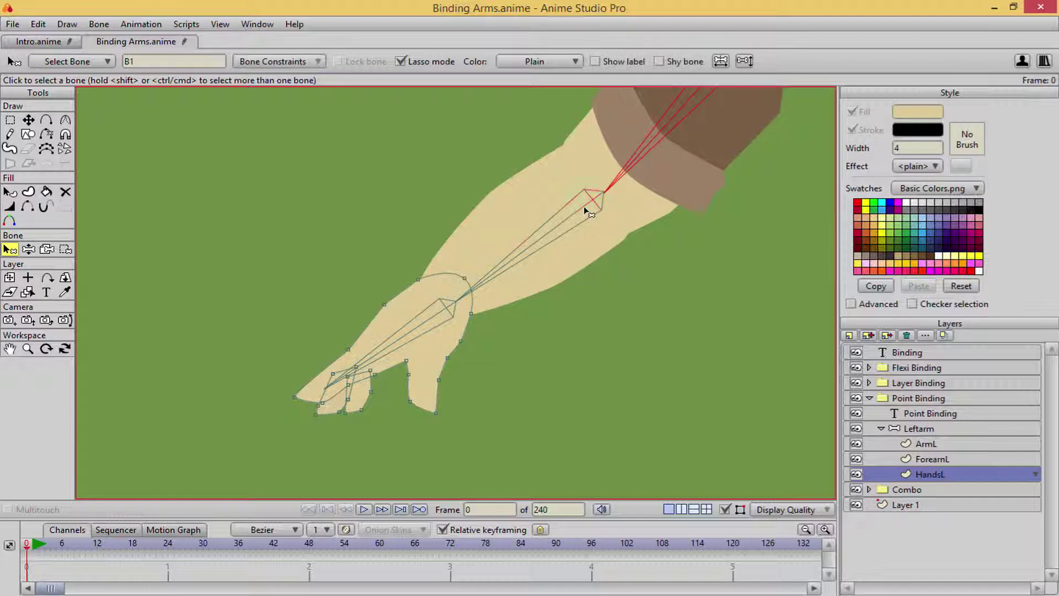
left_click(529, 247)
left_click(435, 315)
left_click(523, 253)
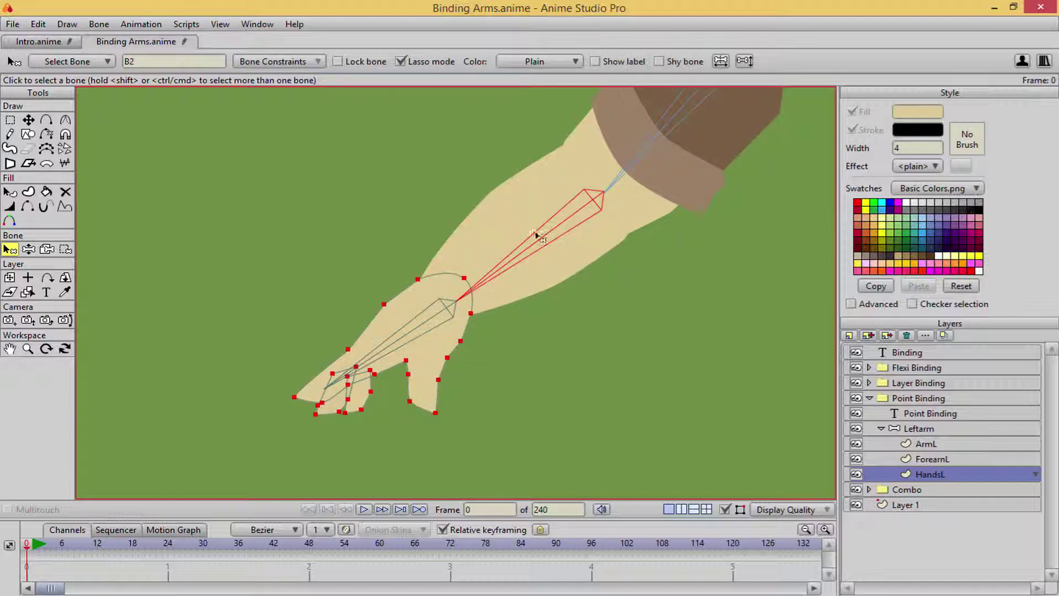
left_click(412, 338)
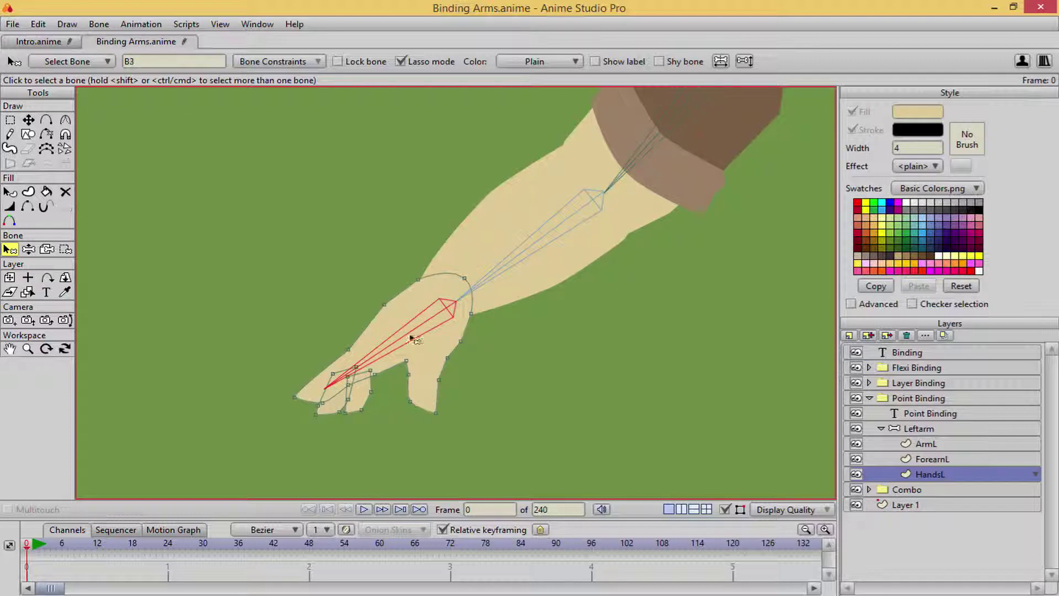
Release the HandsL layer and its points from their current bone binding
left_click(66, 249)
key("z")
left_click(522, 257)
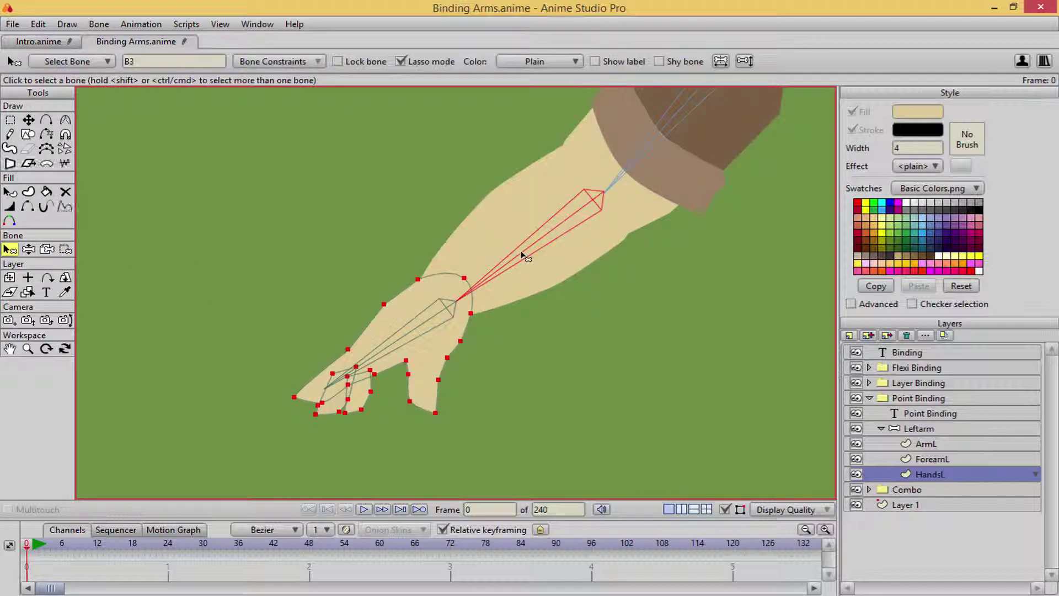
key("i")
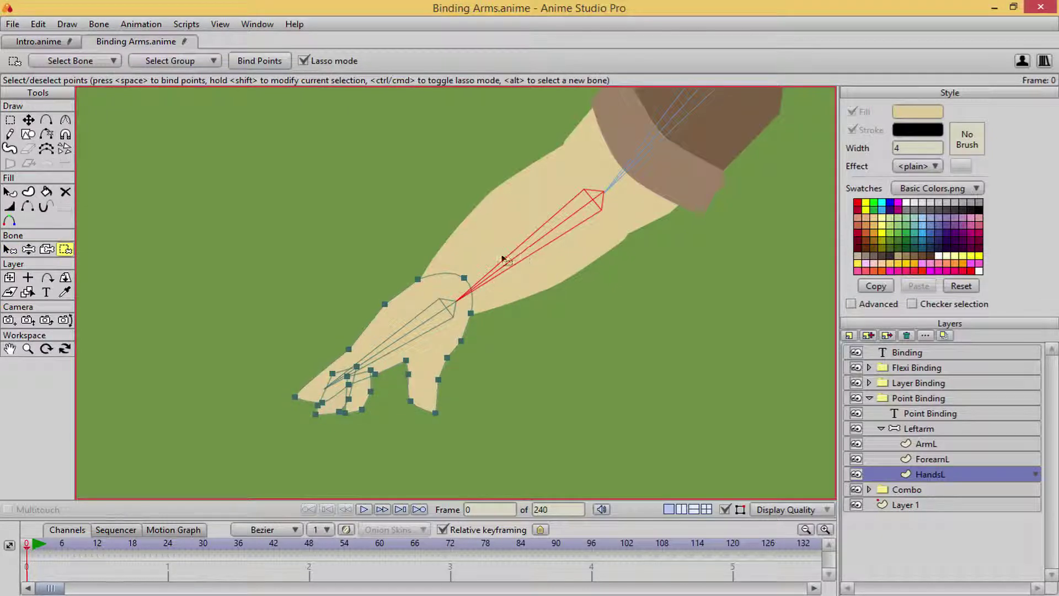
left_click(428, 328)
left_click(498, 318)
left_click(93, 24)
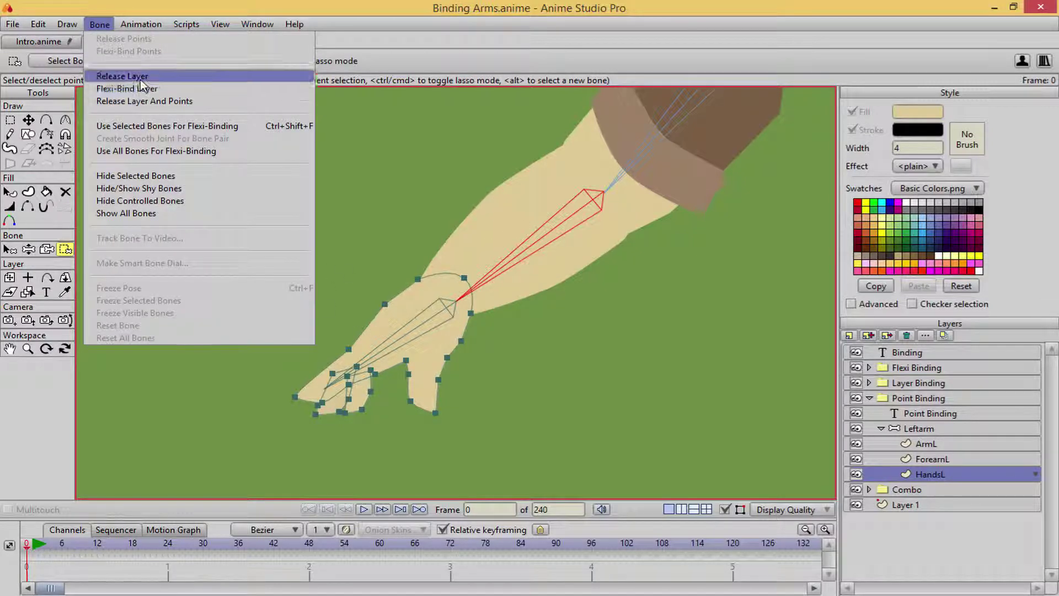
left_click(150, 103)
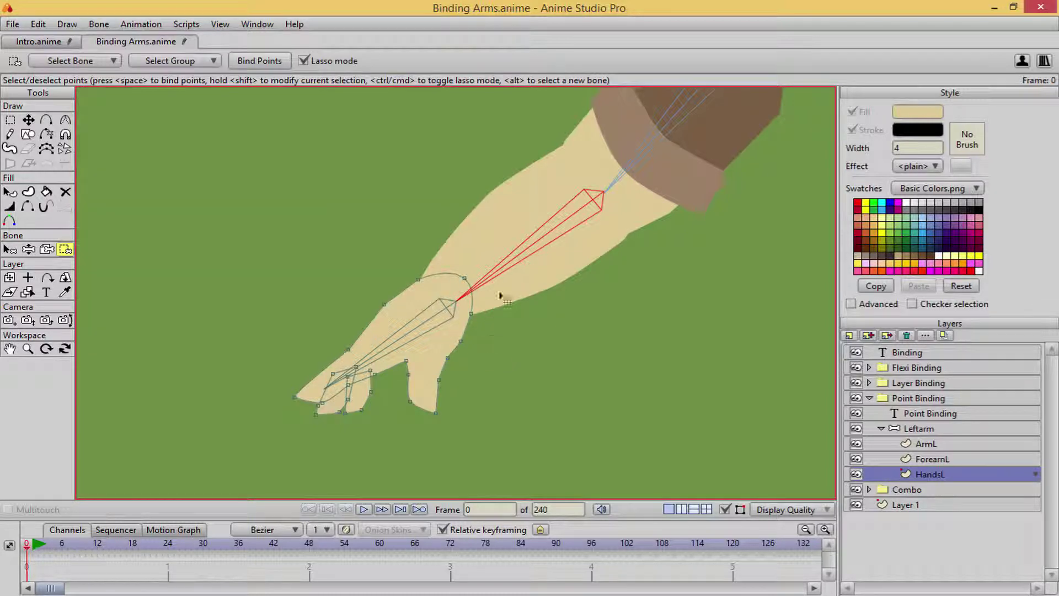
left_click(98, 25)
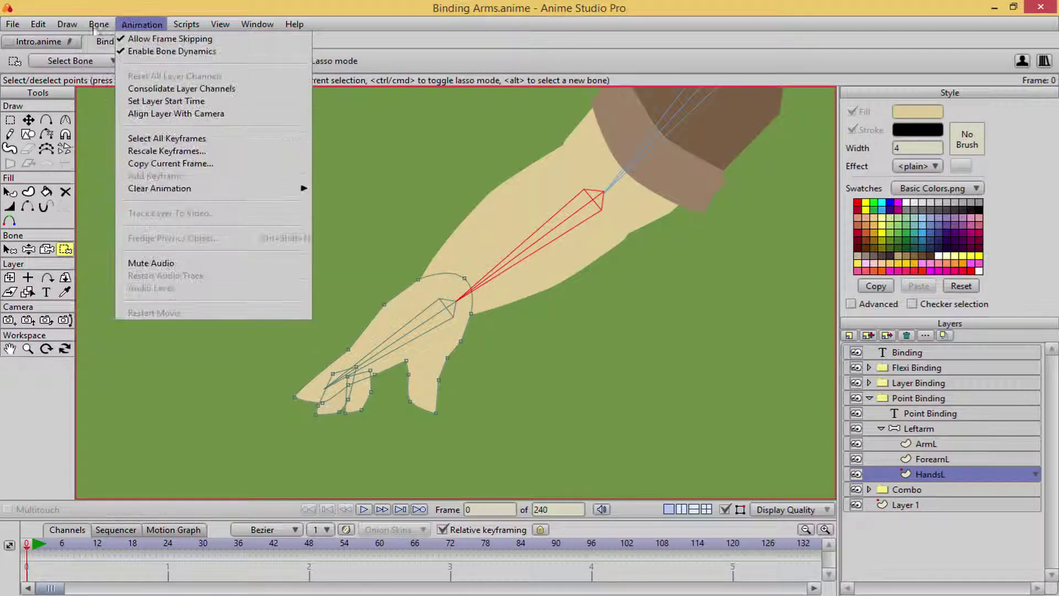
mouse_move(95, 25)
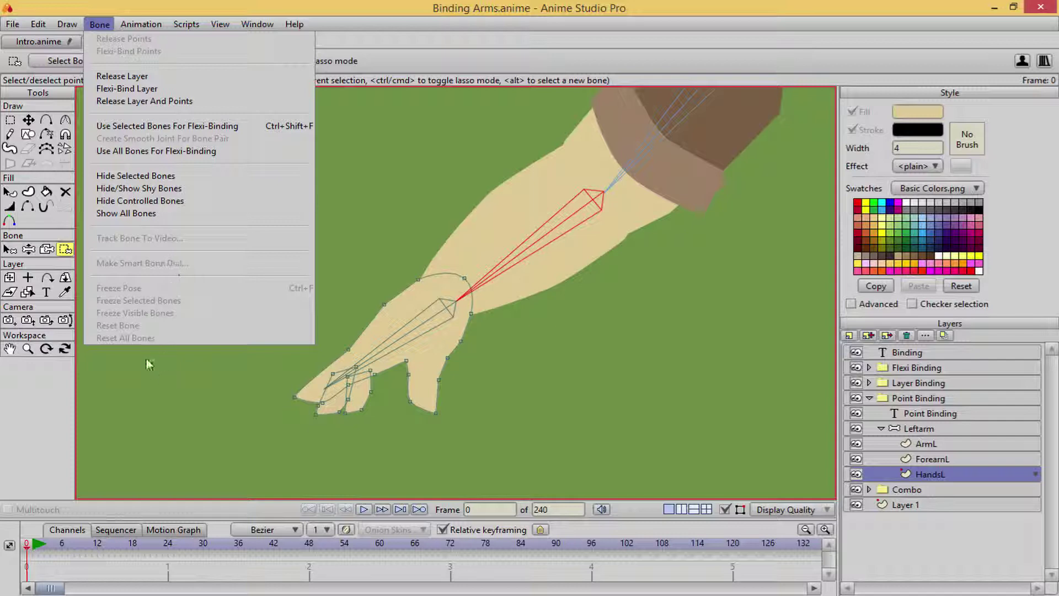
left_click(533, 430)
Bind all HandsL points to the hand bone B3, and check the result against the forearm bone B2
key("b")
left_click(398, 346)
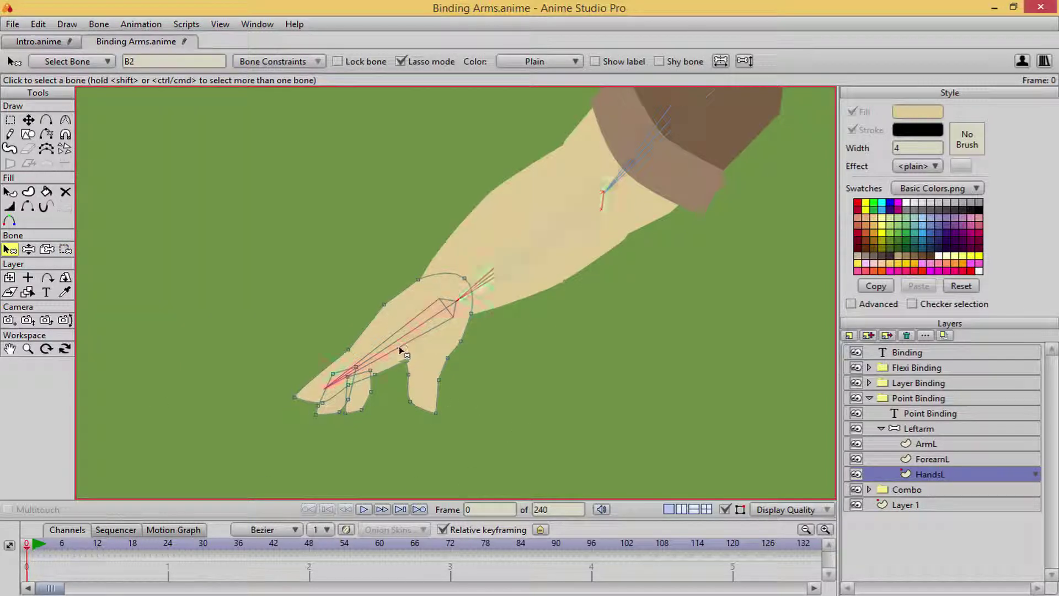
left_click(65, 248)
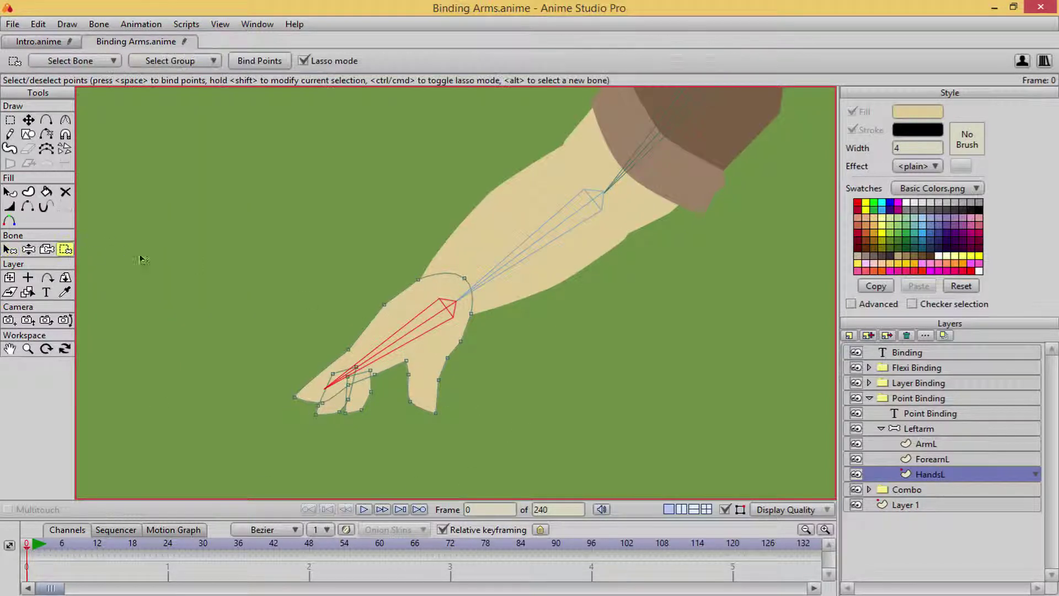
mouse_move(233, 343)
left_mouse_down()
mouse_move(579, 307)
mouse_move(177, 165)
left_mouse_up()
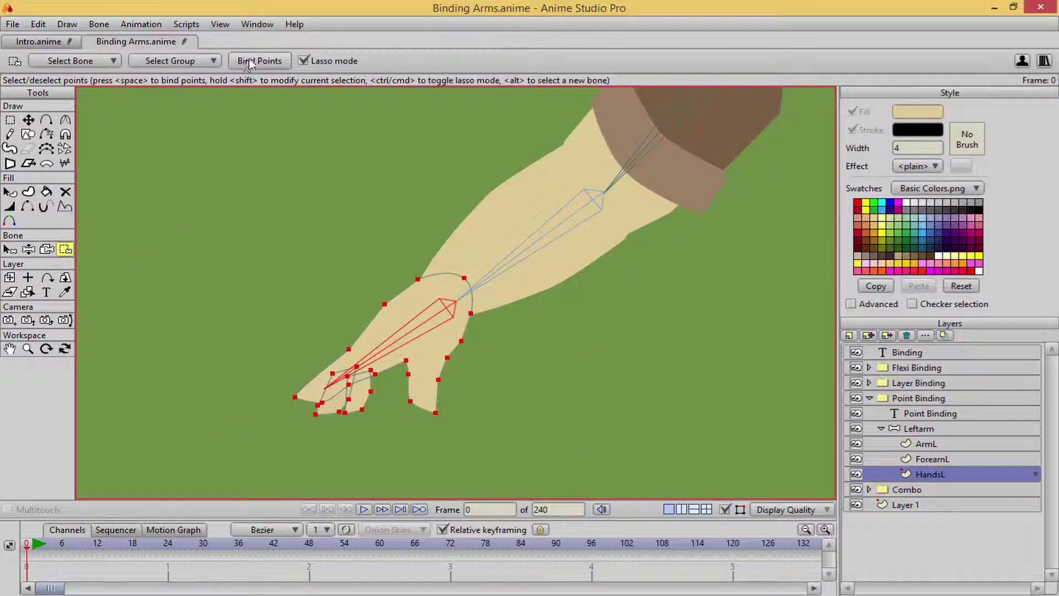
key("b")
left_click(491, 220)
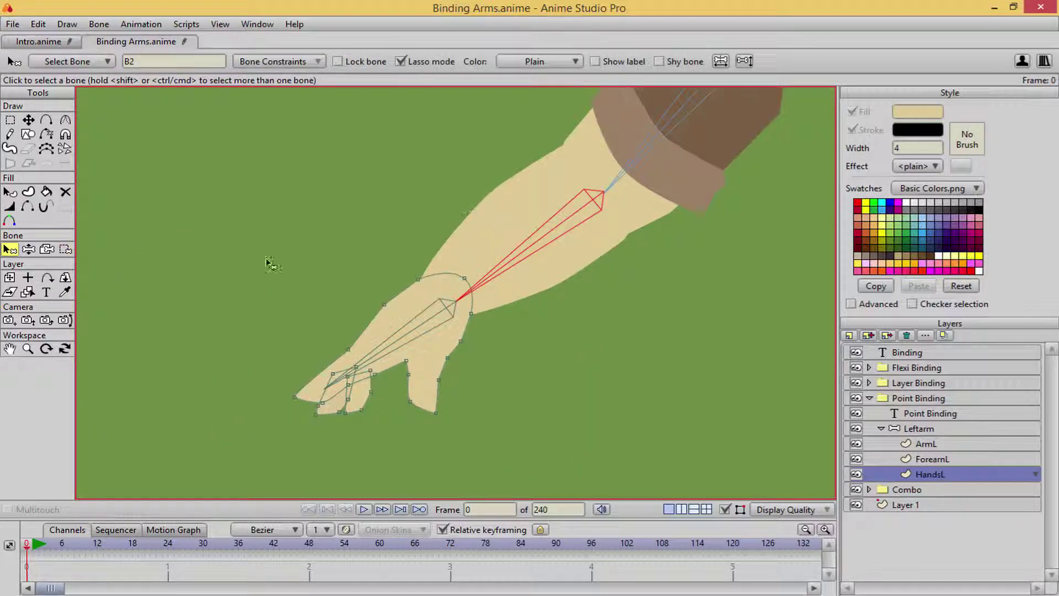
Switch to the ForearnL layer and examine its point binding with the forearm bone selected
left_click(553, 230, "ctrl+alt")
left_click(66, 249)
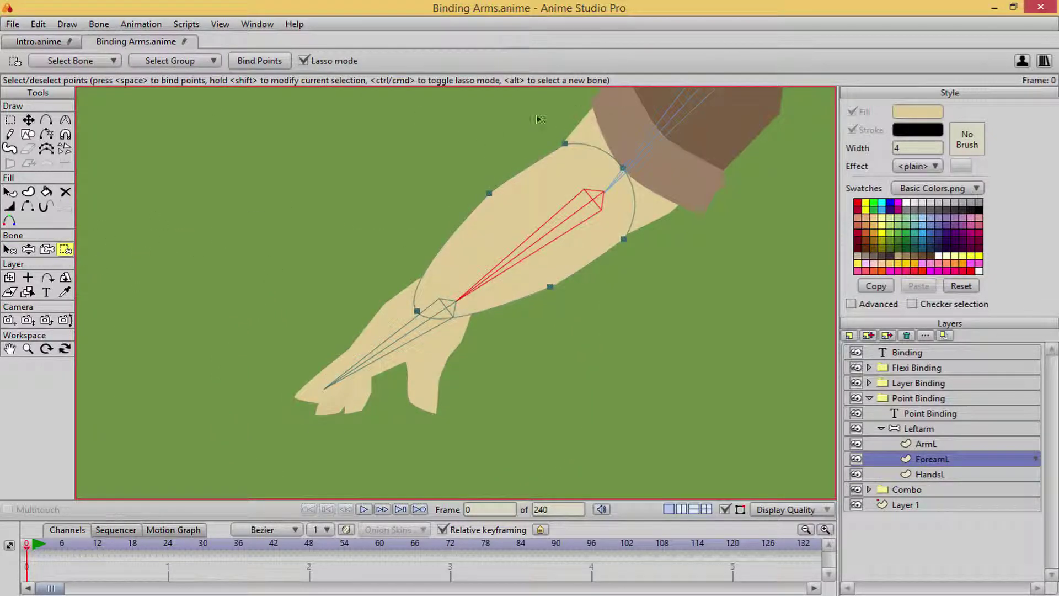
mouse_move(539, 119)
left_mouse_down()
mouse_move(366, 325)
mouse_move(596, 319)
left_mouse_up()
key("b")
Test the point-bound arm's bending by swinging its hand bone up and back down with Manipulate Bones
scroll(551, 320, "down", 2)
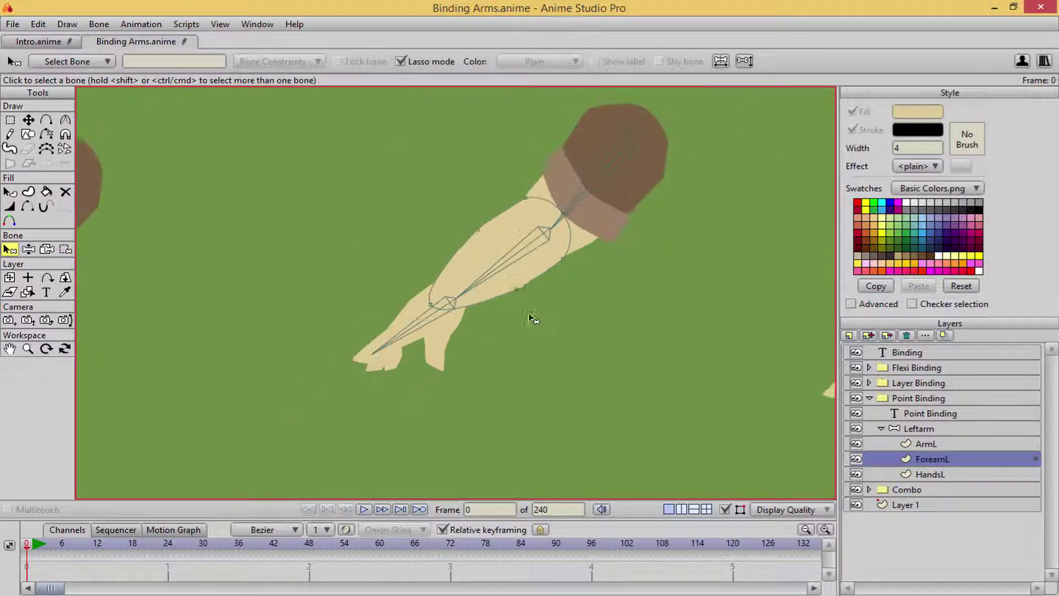
key("z")
left_click_drag(411, 328, 358, 182)
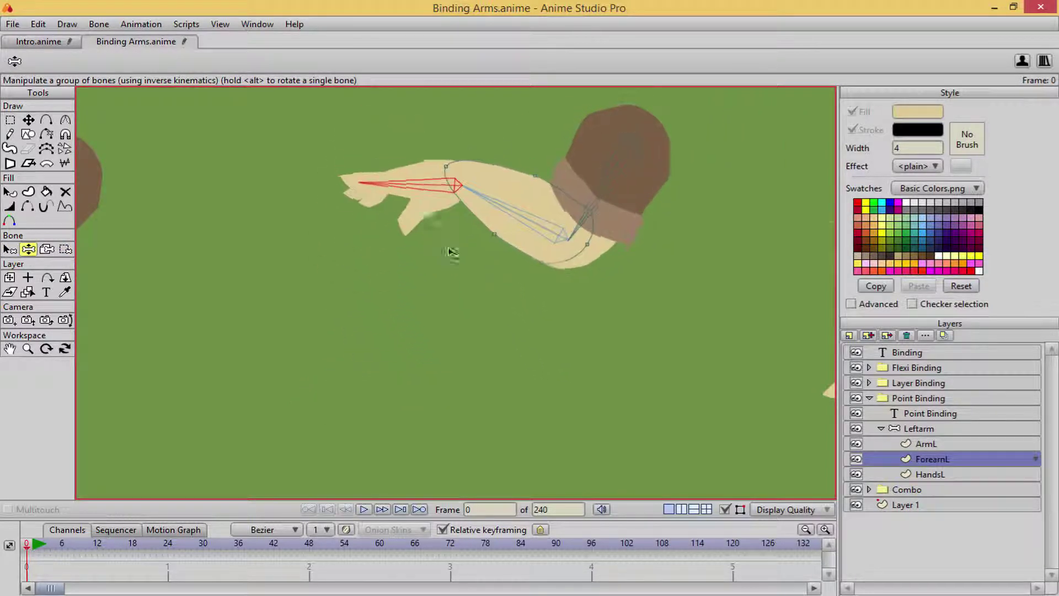
left_click_drag(449, 251, 295, 451)
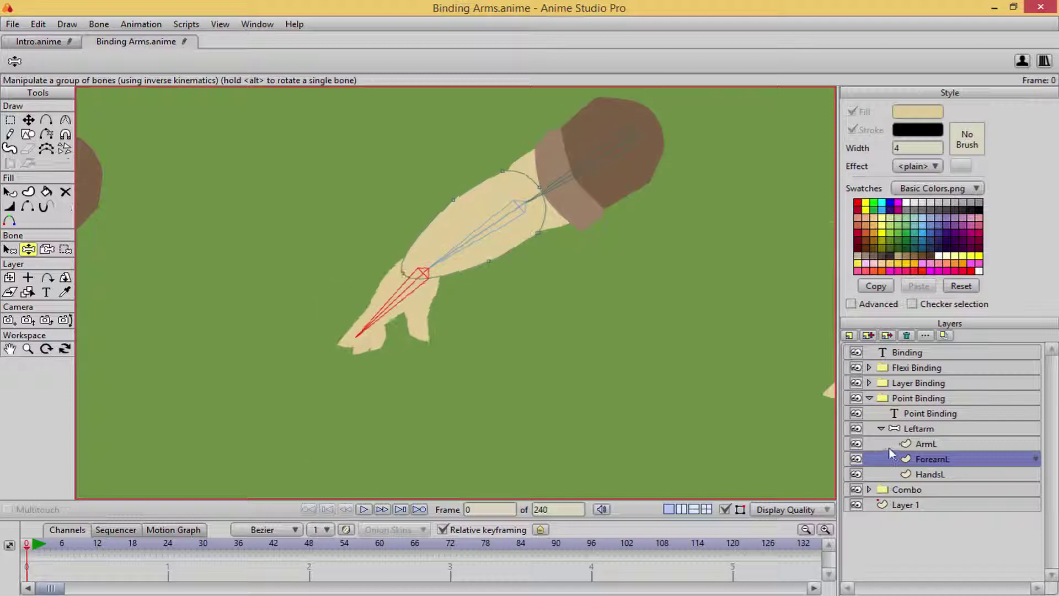
Select the Leftarm bone layer, hide the bone overlays and test the arm's movement beside the other examples
left_click(904, 428)
left_click(724, 509)
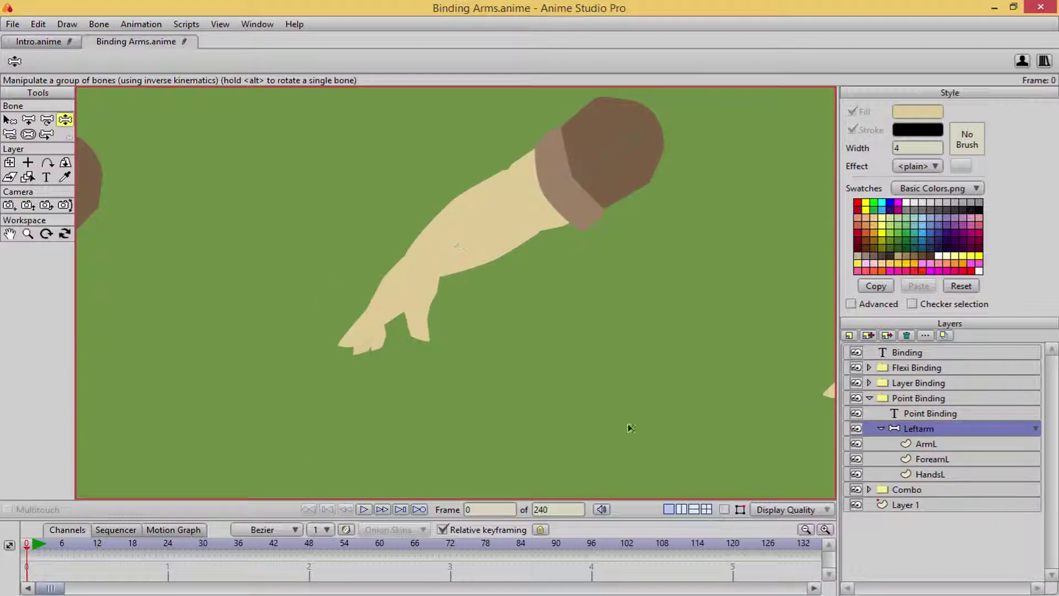
left_click_drag(630, 428, 421, 395)
scroll(385, 296, "down", 5)
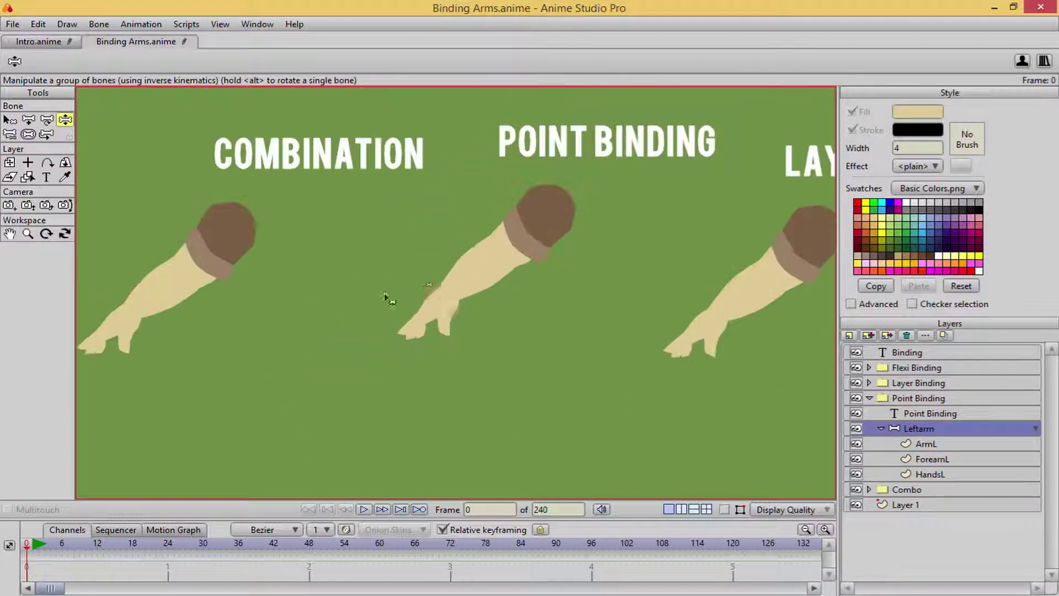
left_click_drag(385, 297, 421, 302)
left_click_drag(473, 303, 448, 282)
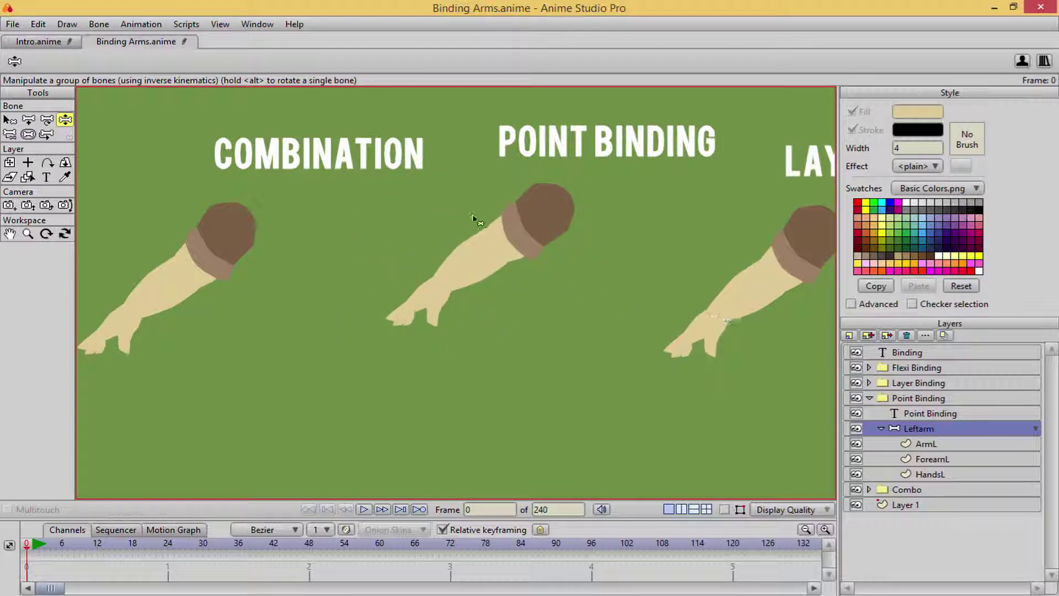
left_click_drag(473, 218, 390, 309)
Show the bone overlays of the Leftarm rig again and return to the Manipulate Bones tool
key("t")
scroll(490, 269, "down", 3)
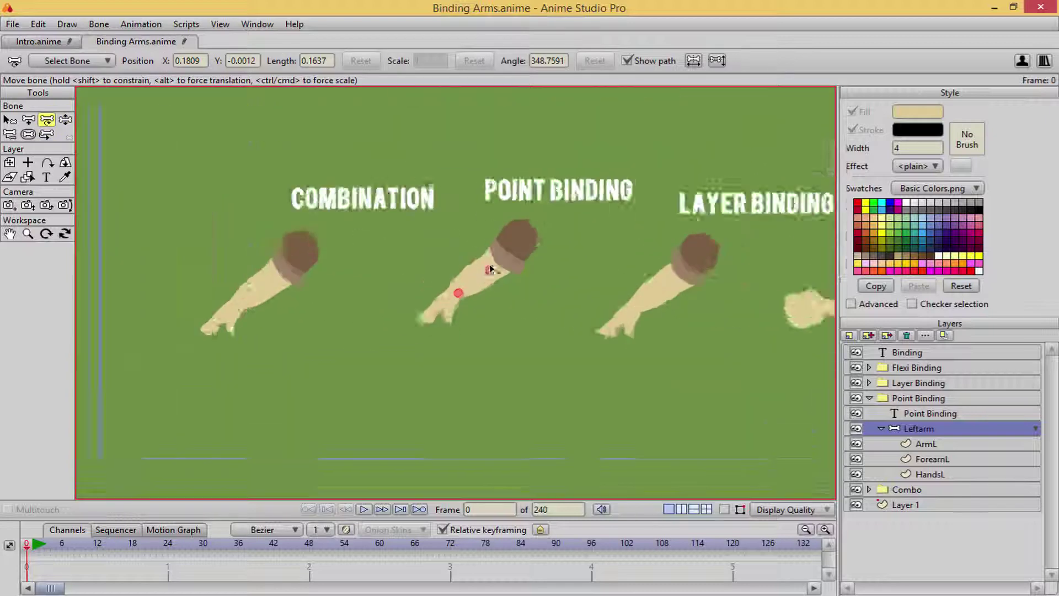
scroll(490, 269, "up", 3)
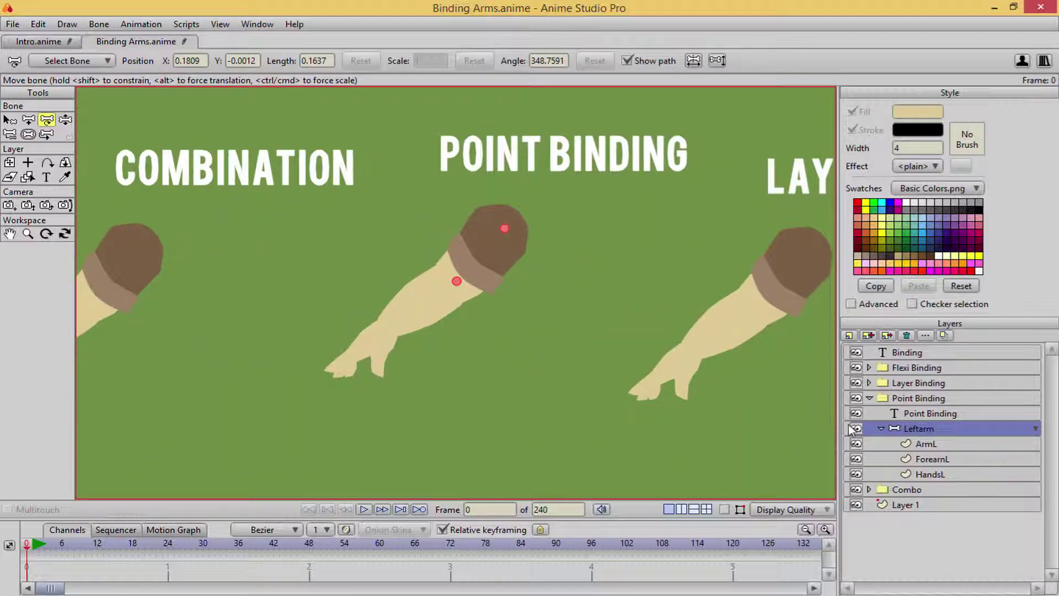
left_click(724, 509)
scroll(531, 379, "down", 3)
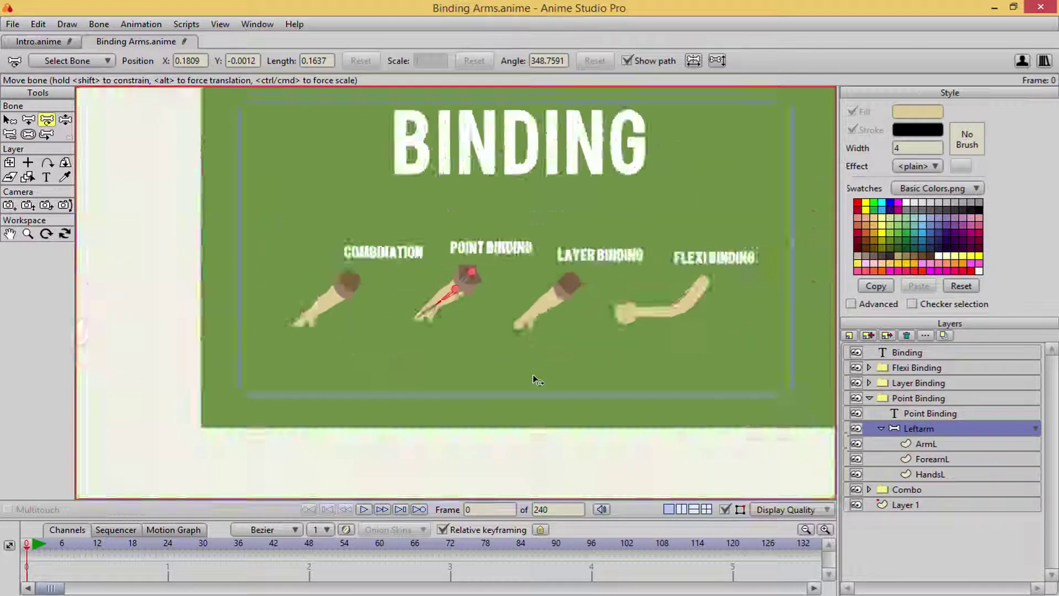
scroll(520, 373, "up", 3)
key("z")
scroll(487, 340, "up", 2)
scroll(508, 342, "down", 2)
scroll(522, 343, "up", 4)
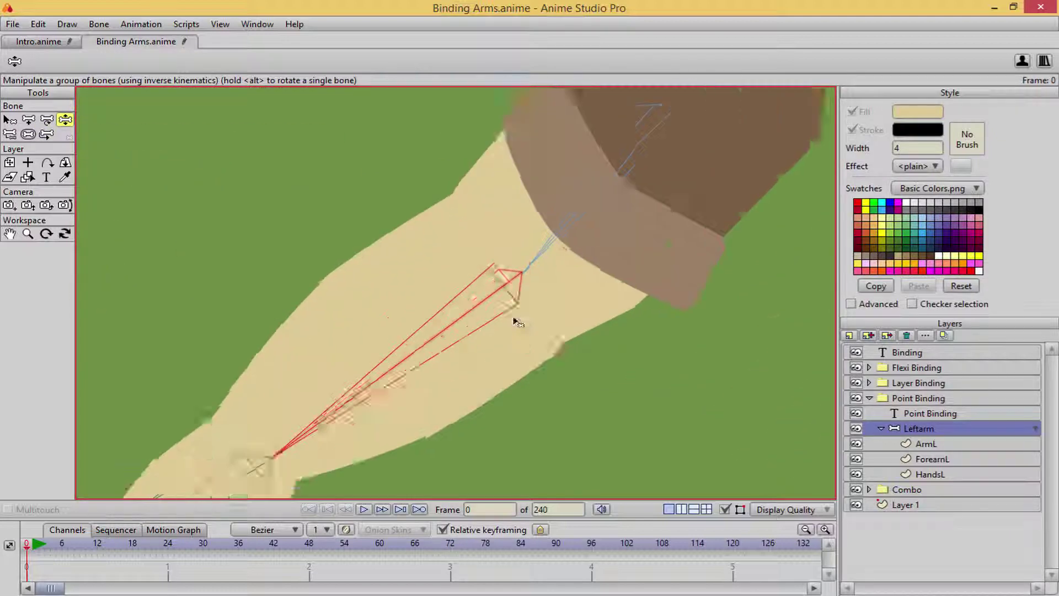
scroll(513, 314, "down", 5)
scroll(489, 301, "up", 2)
scroll(491, 301, "down", 4)
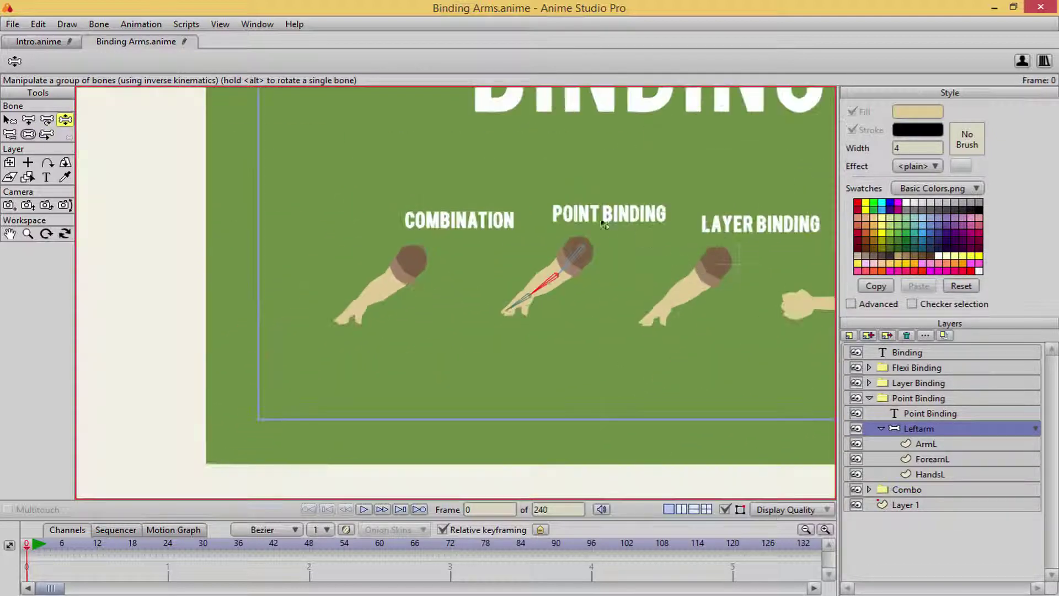
scroll(610, 239, "up", 6)
scroll(445, 264, "down", 4)
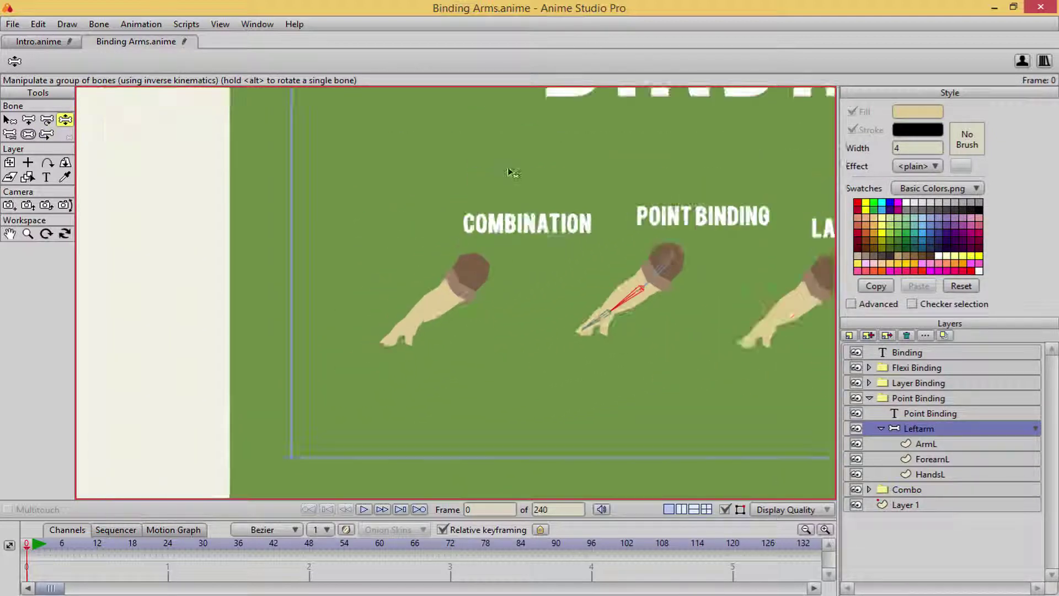
scroll(496, 238, "right", 1)
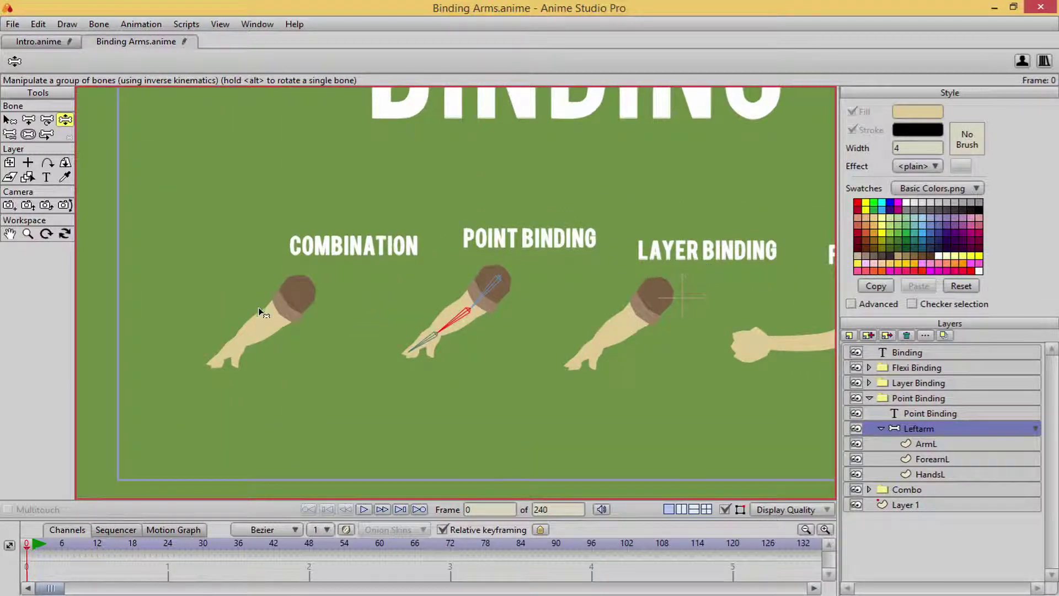
Examine the Combination arm up close and compare it with the lumberjack's rigged arms in Intro.anime
scroll(264, 320, "up", 6)
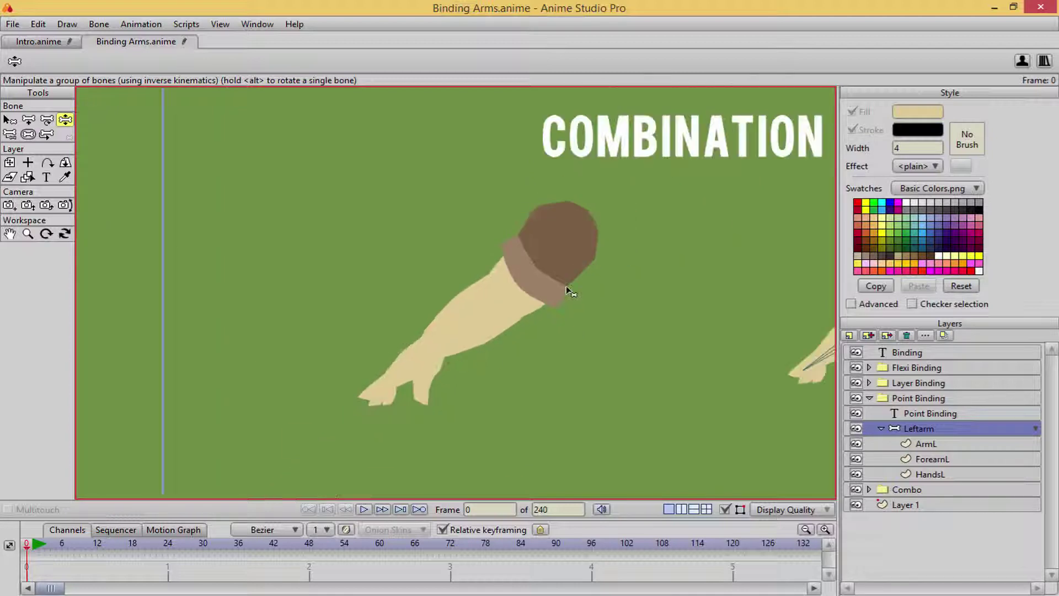
scroll(568, 290, "up", 3)
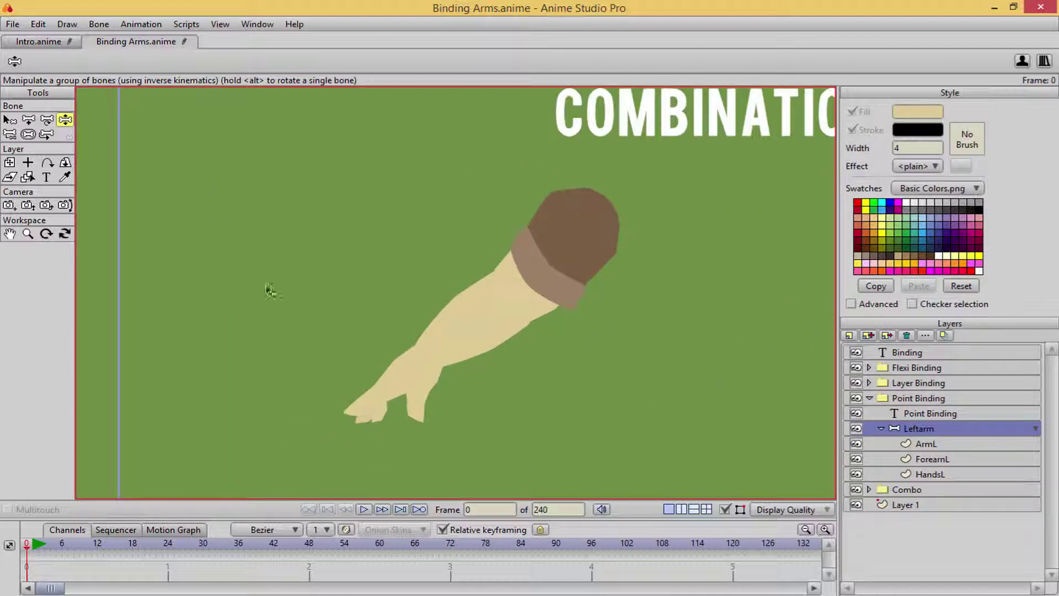
scroll(637, 411, "down", 6)
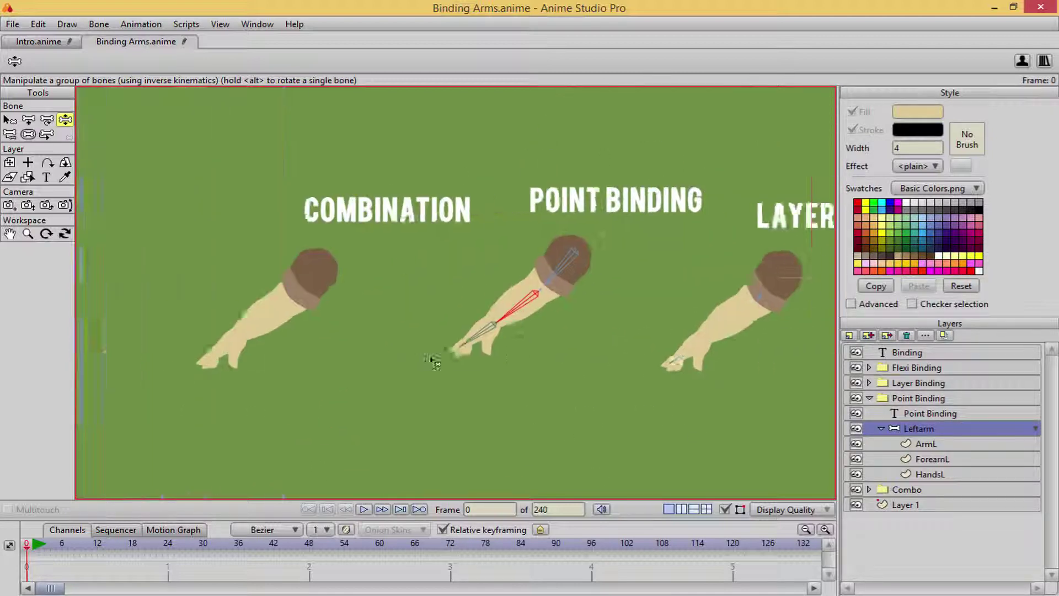
scroll(436, 347, "up", 2)
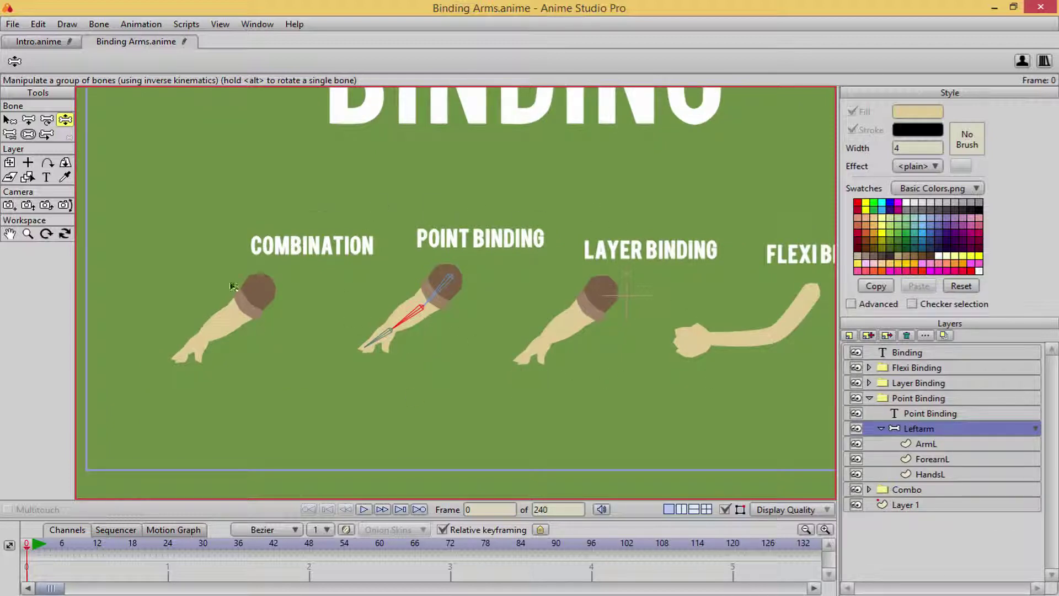
scroll(448, 333, "up", 2)
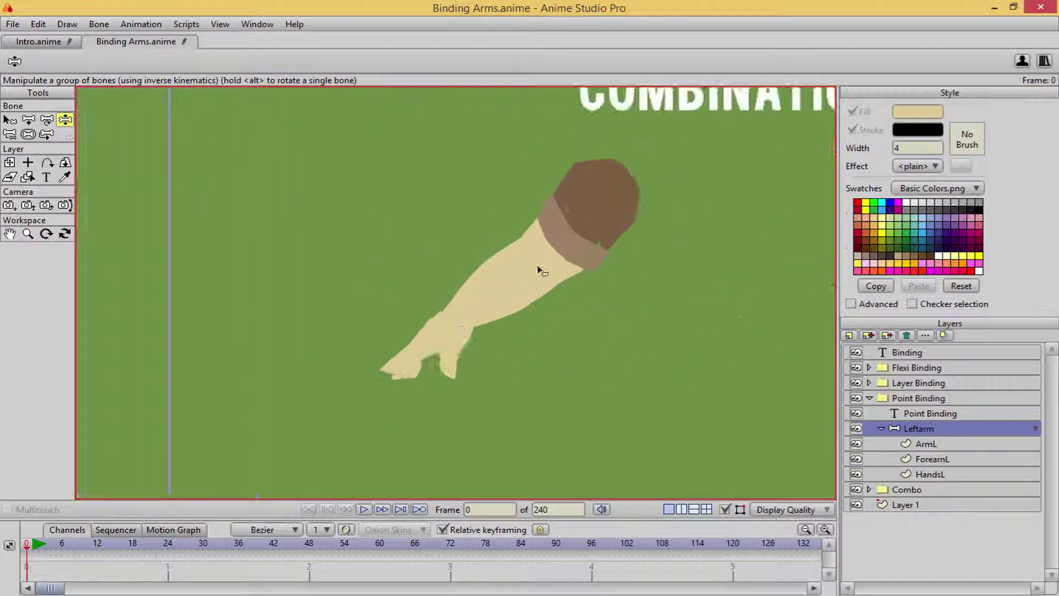
left_click(46, 47)
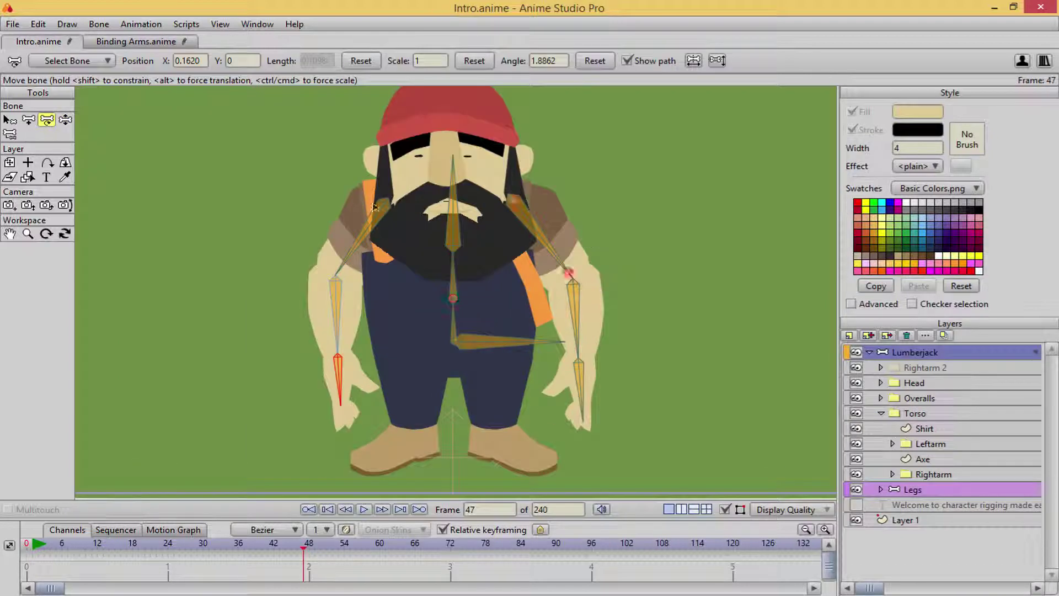
left_click(147, 42)
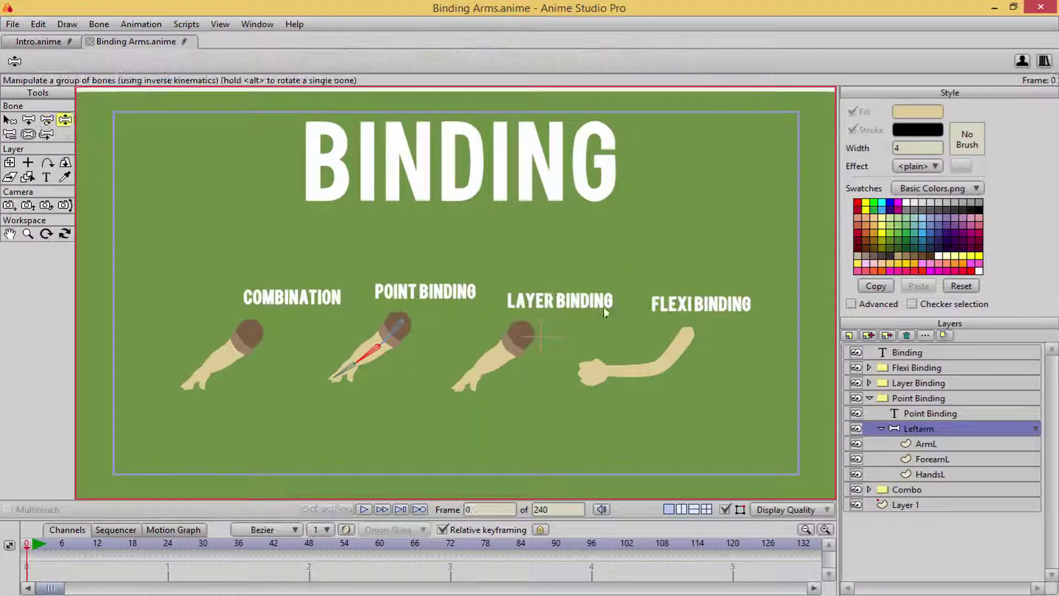
scroll(552, 276, "up", 4)
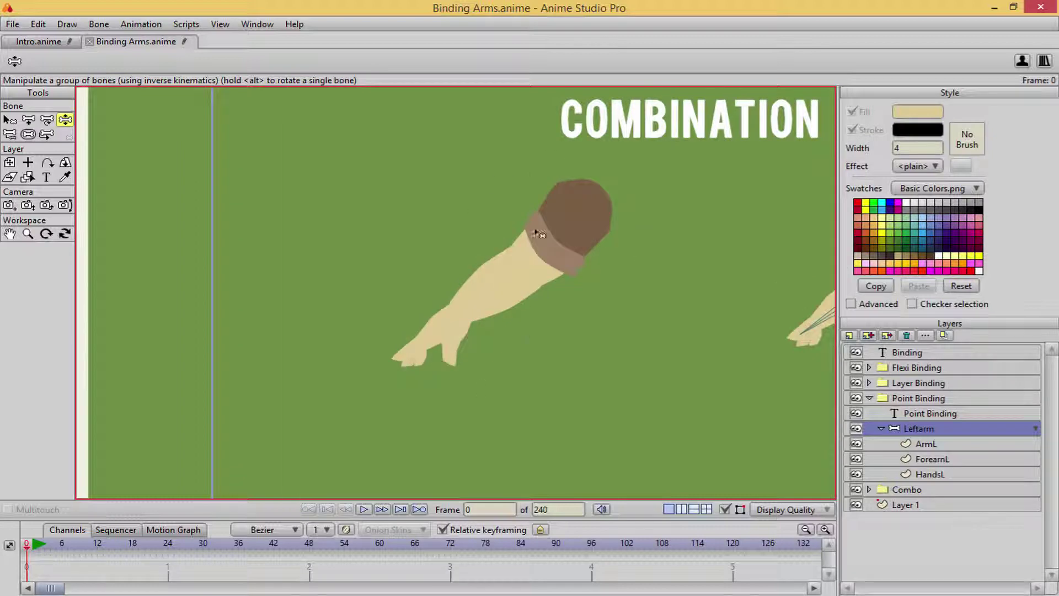